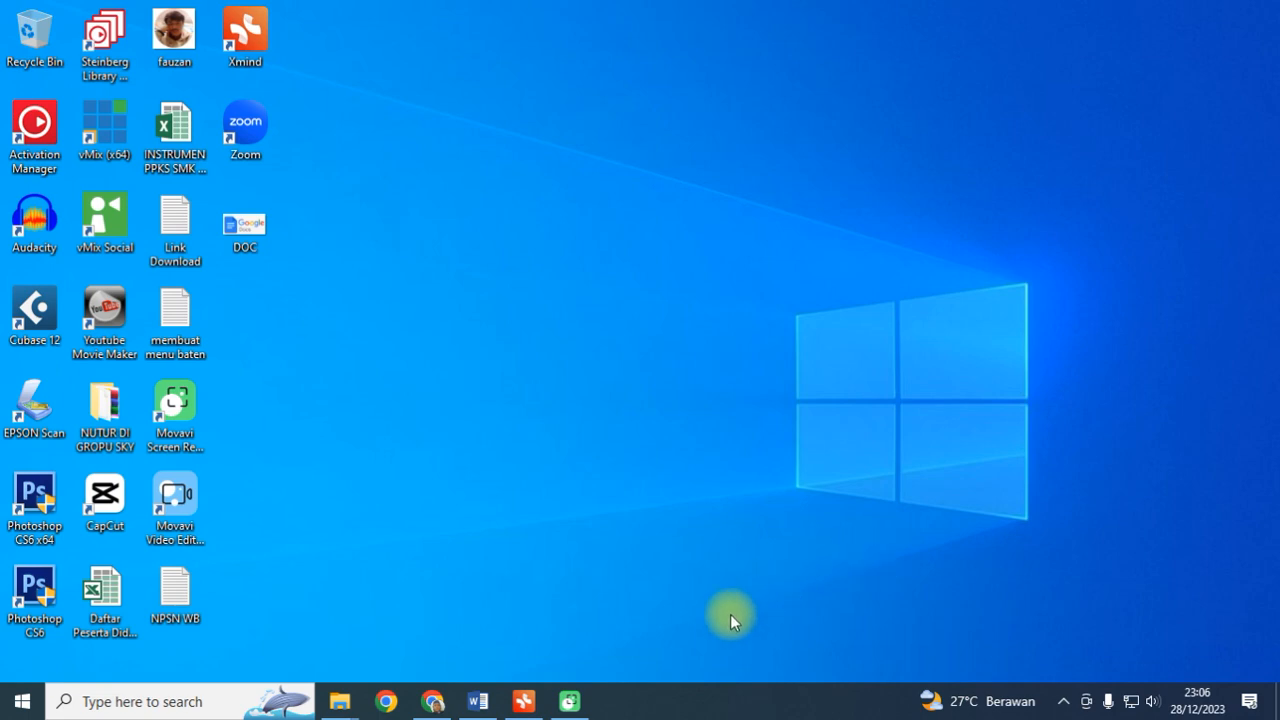
# Switch to the open Word document and copy the KATA PENGANTAR heading and all its paragraphs through "semoga.".
pyautogui.click(479, 703)
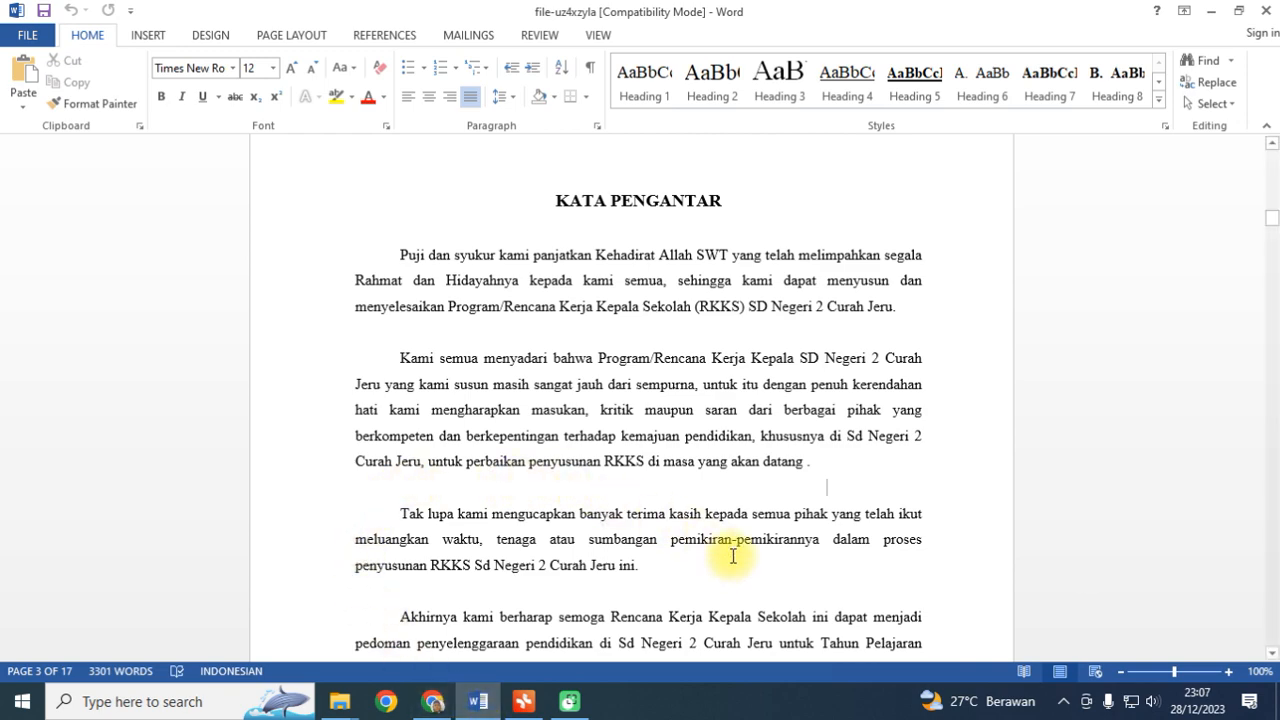
pyautogui.scroll(-1, 730, 566)
pyautogui.scroll(1, 722, 565)
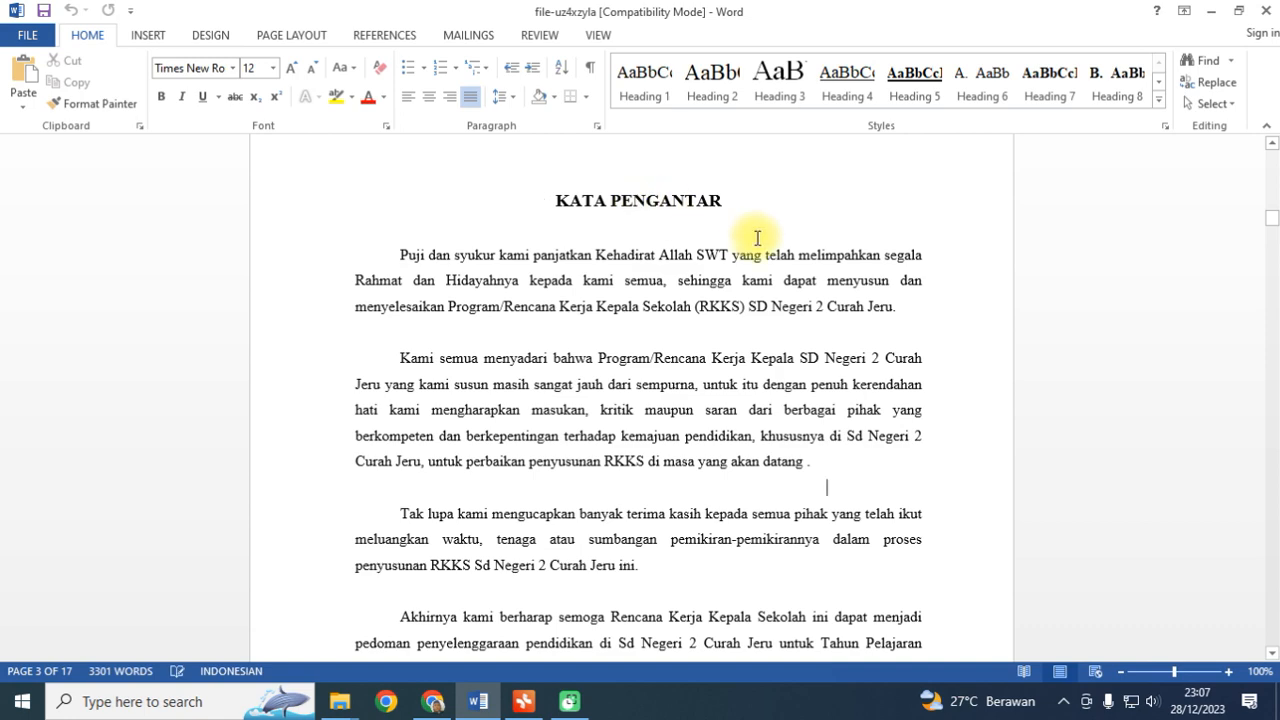
pyautogui.moveTo(545, 200); pyautogui.dragTo(780, 571)
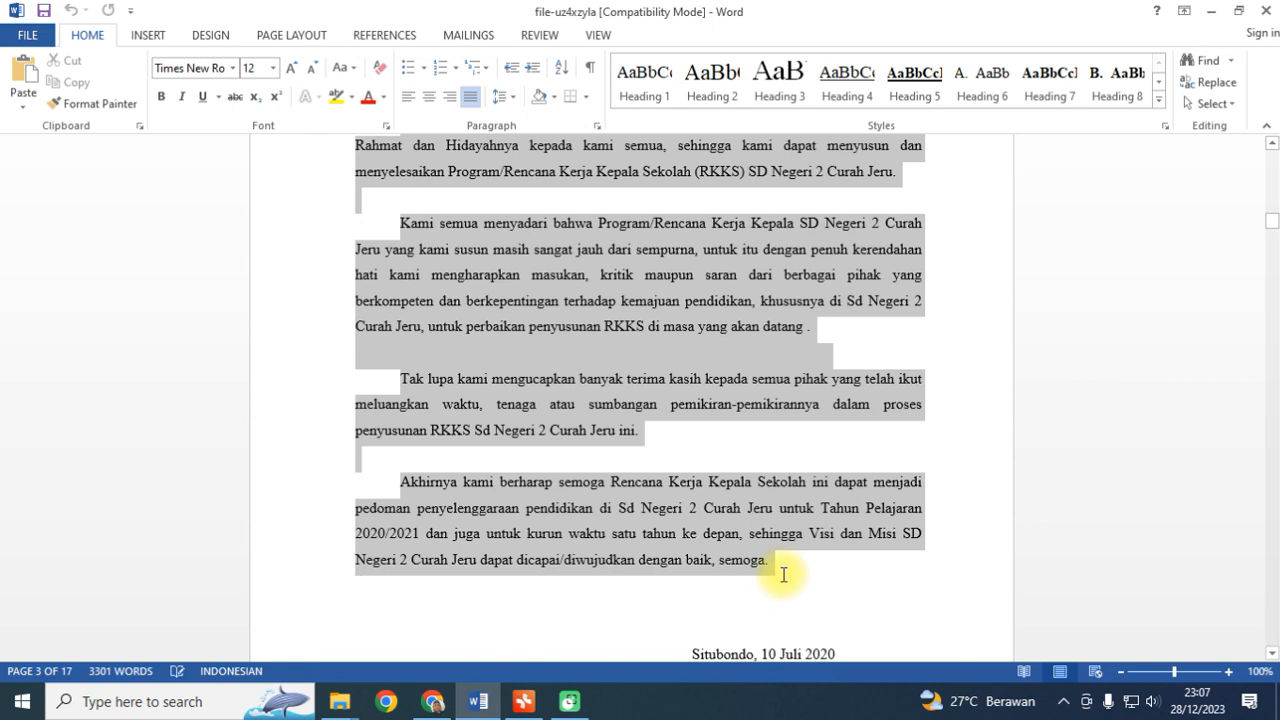
pyautogui.rightClick(642, 530)
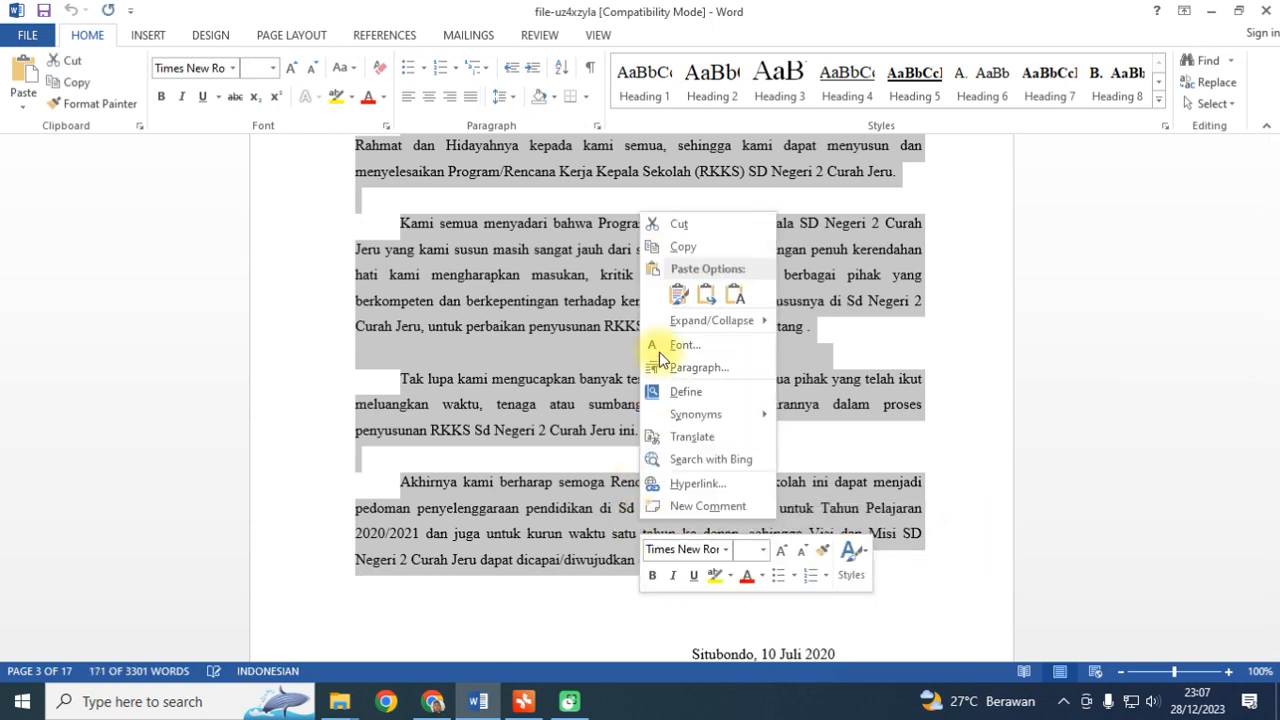
pyautogui.click(677, 250)
pyautogui.scroll(3, 670, 386)
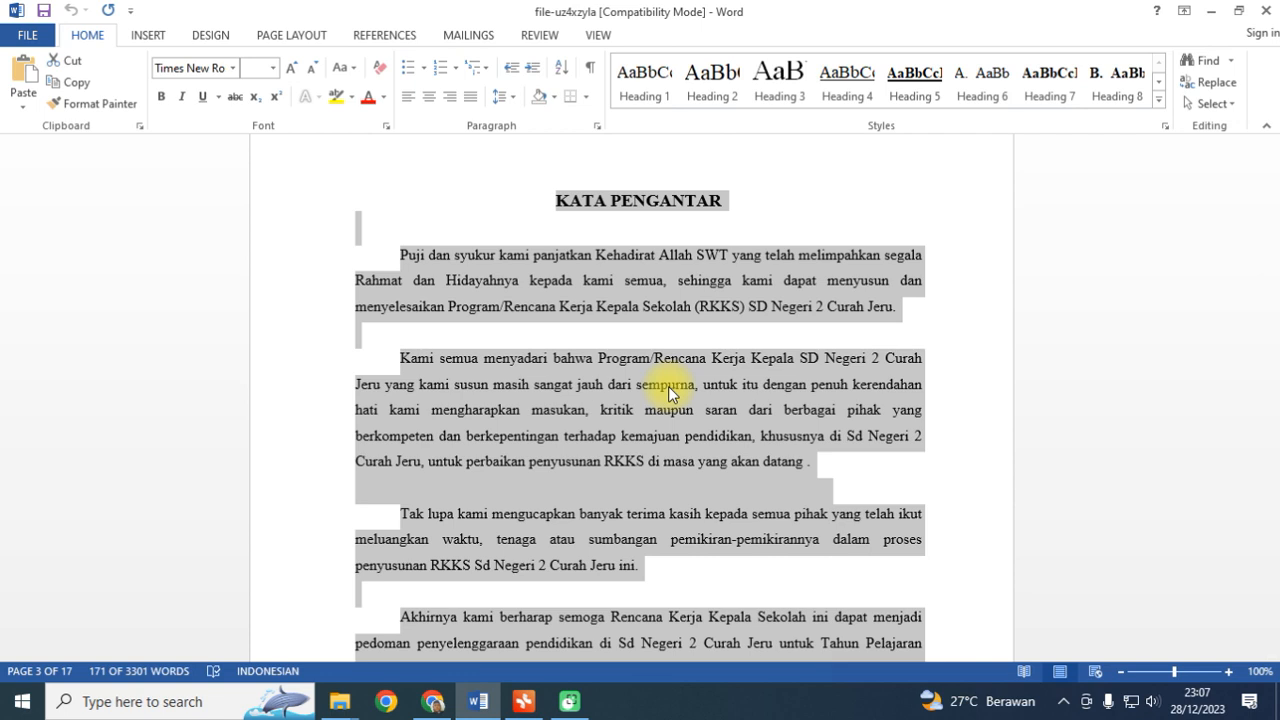
pyautogui.rightClick(617, 377)
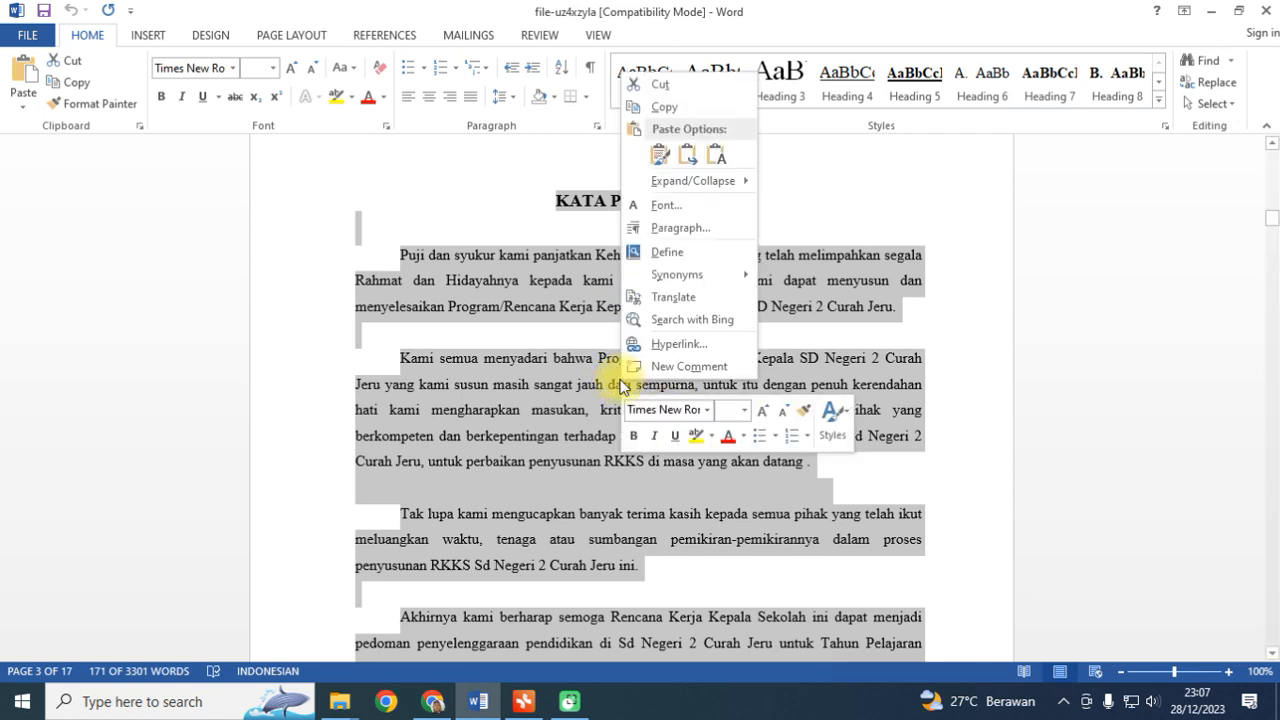
pyautogui.click(645, 106)
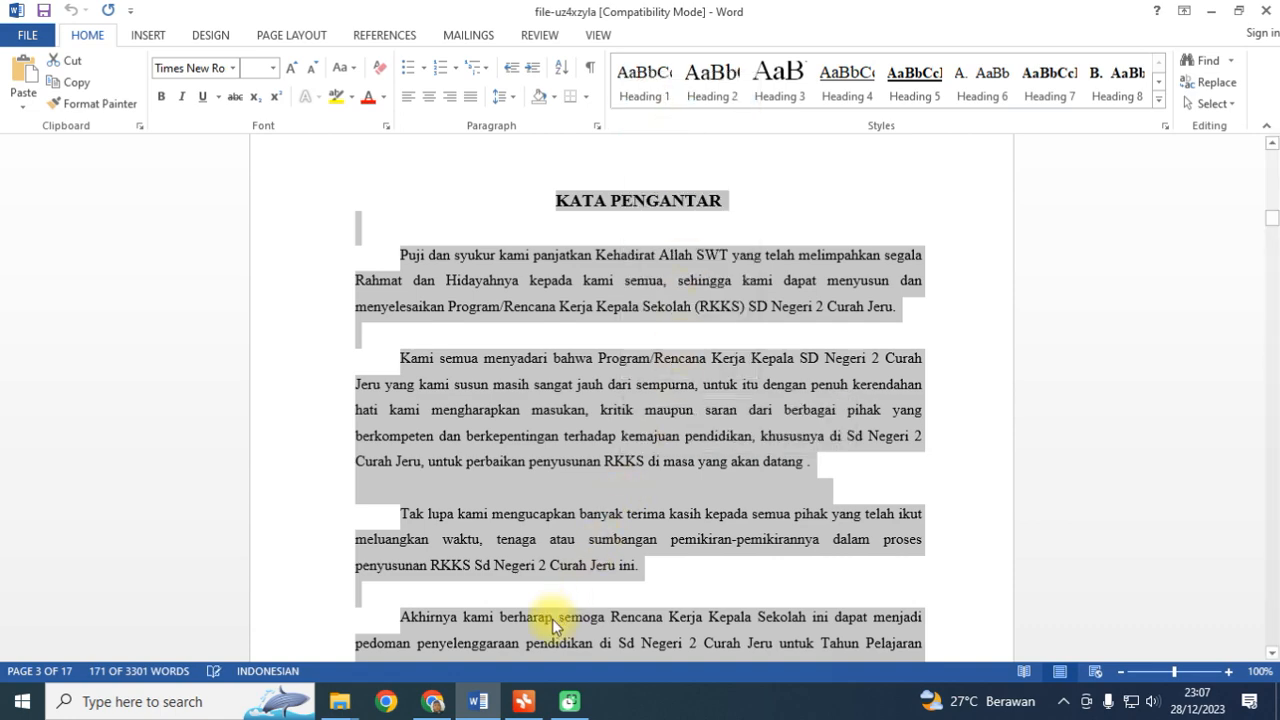
# Switch to the blank Google Docs document in Chrome and paste the copied preface without formatting.
pyautogui.click(432, 702)
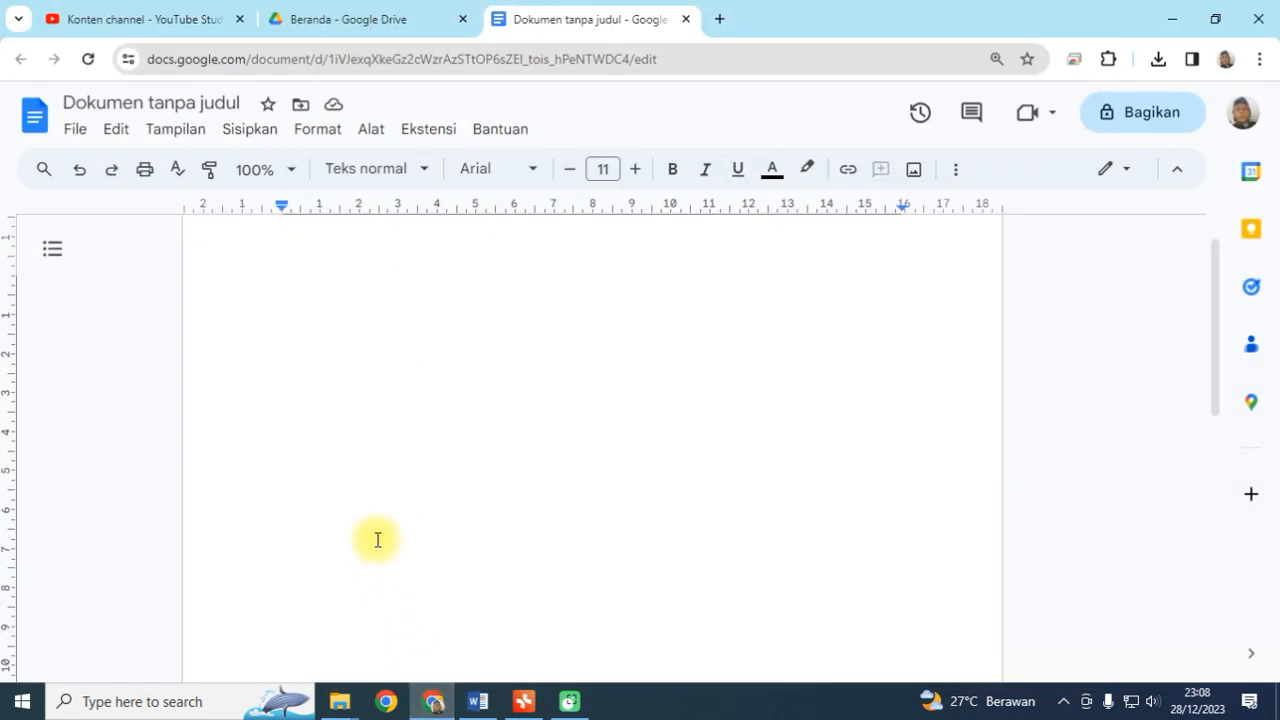
pyautogui.rightClick(291, 284)
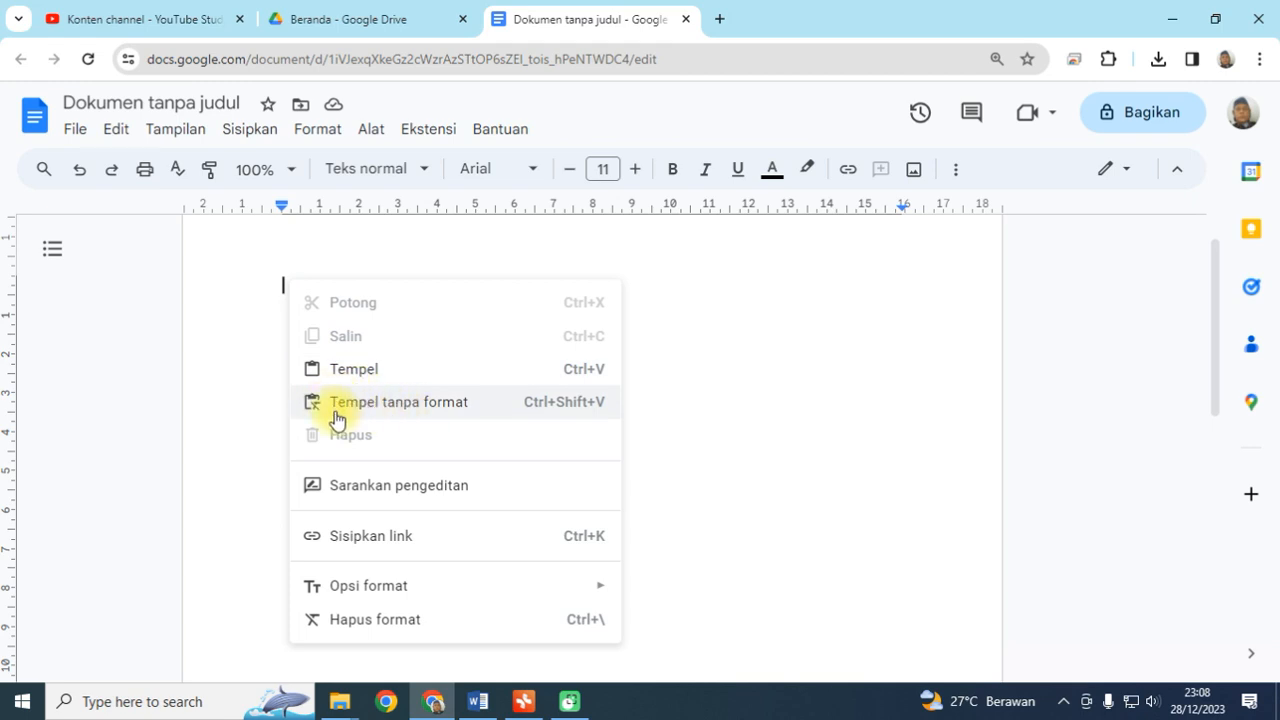
pyautogui.click(462, 404)
pyautogui.scroll(2, 665, 517)
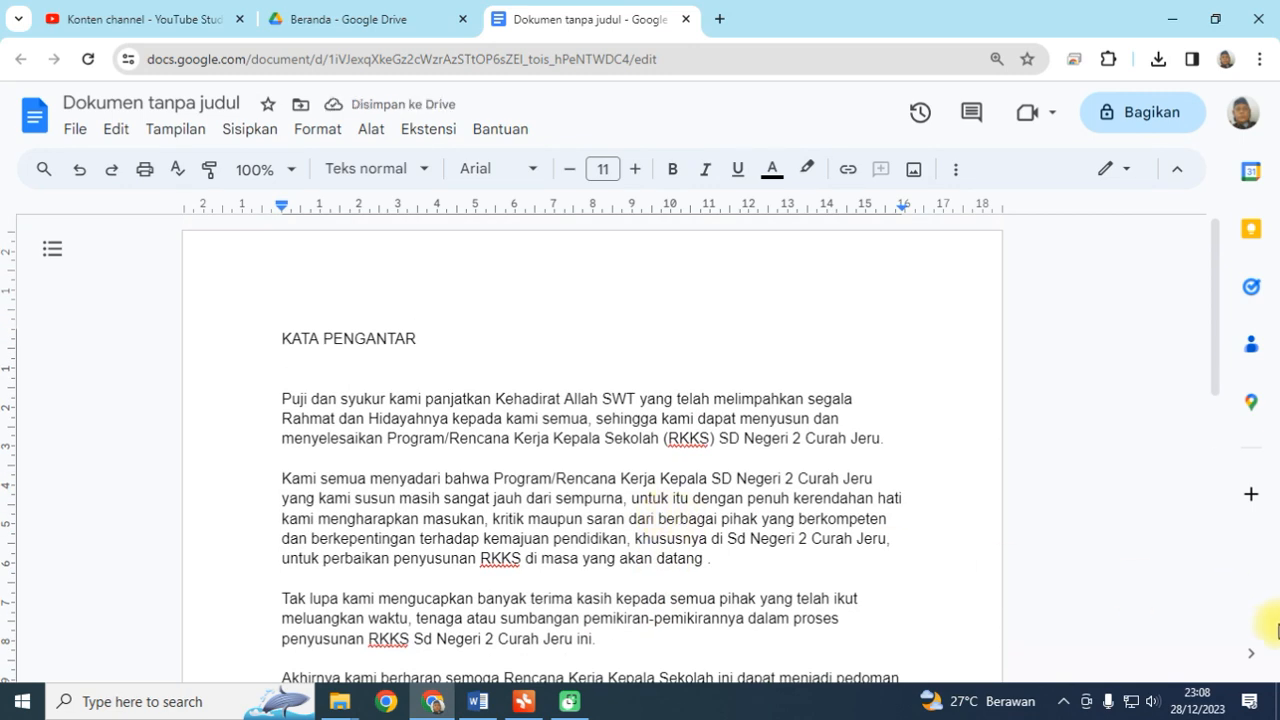
# Justify all body paragraphs of the preface below the KATA PENGANTAR heading.
pyautogui.scroll(-1, 575, 525)
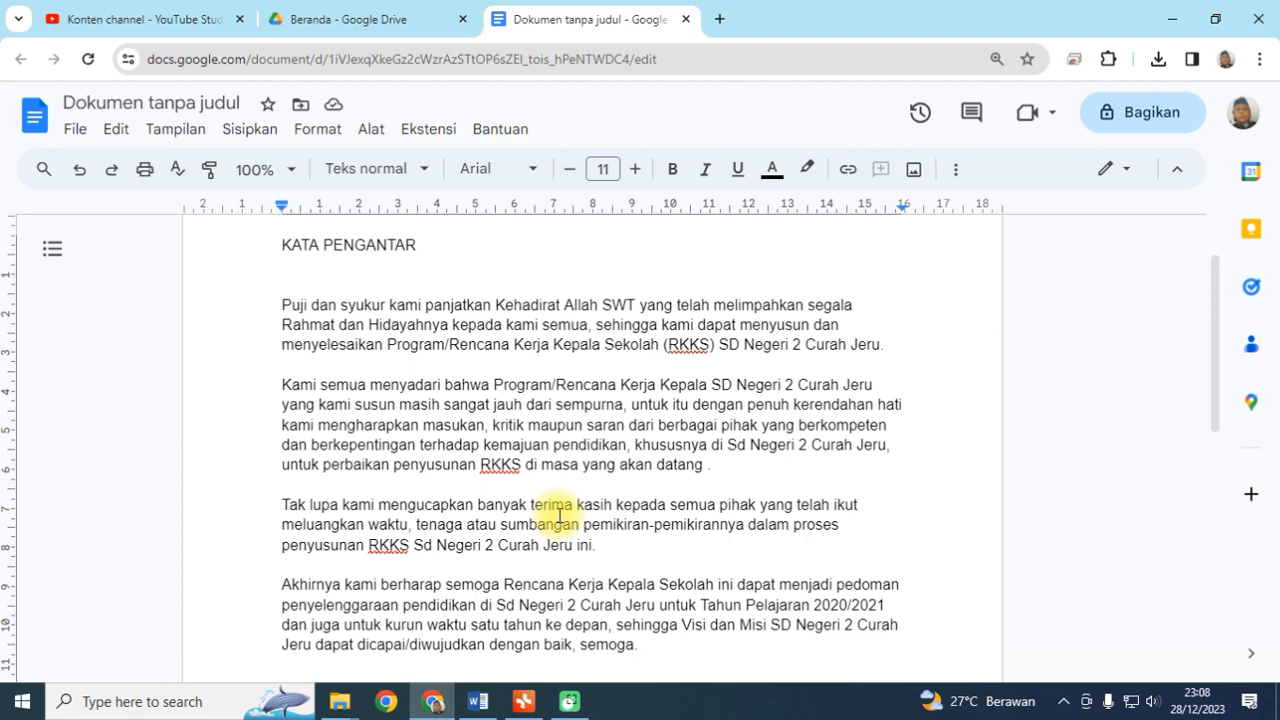
pyautogui.scroll(1, 480, 492)
pyautogui.scroll(1, 480, 492)
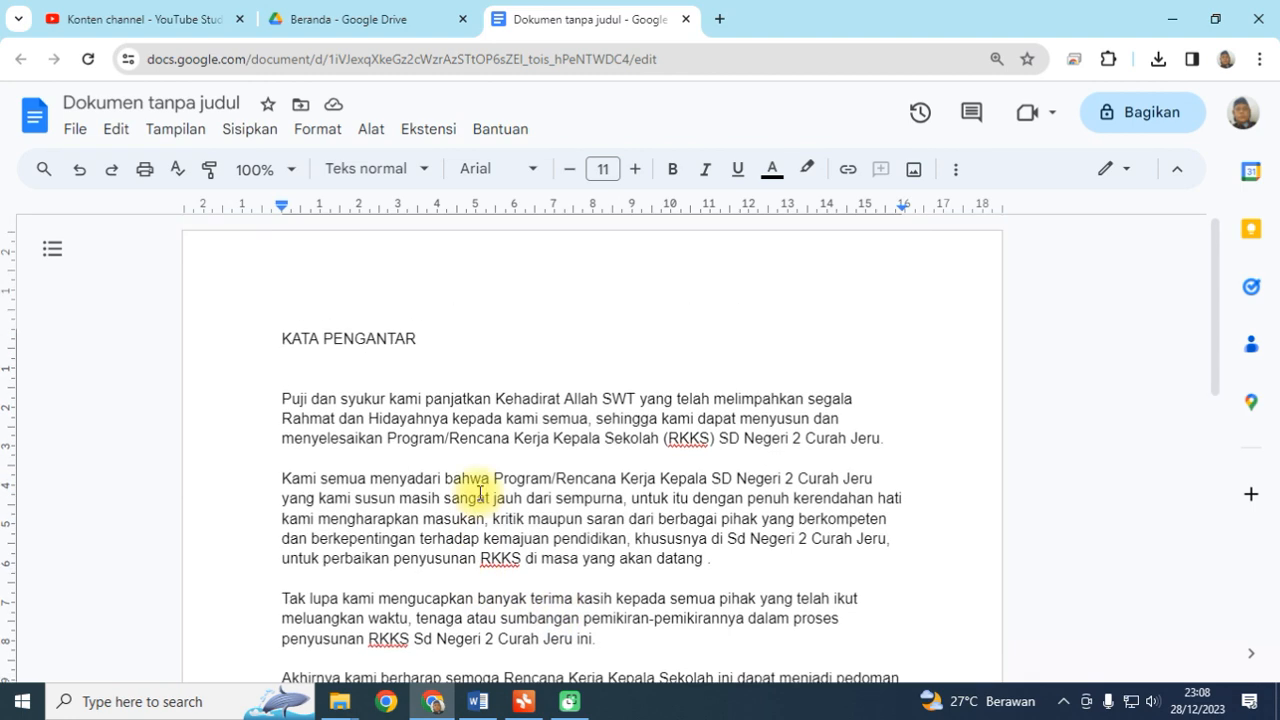
pyautogui.scroll(-1, 641, 562)
pyautogui.scroll(-3, 643, 566)
pyautogui.scroll(3, 570, 570)
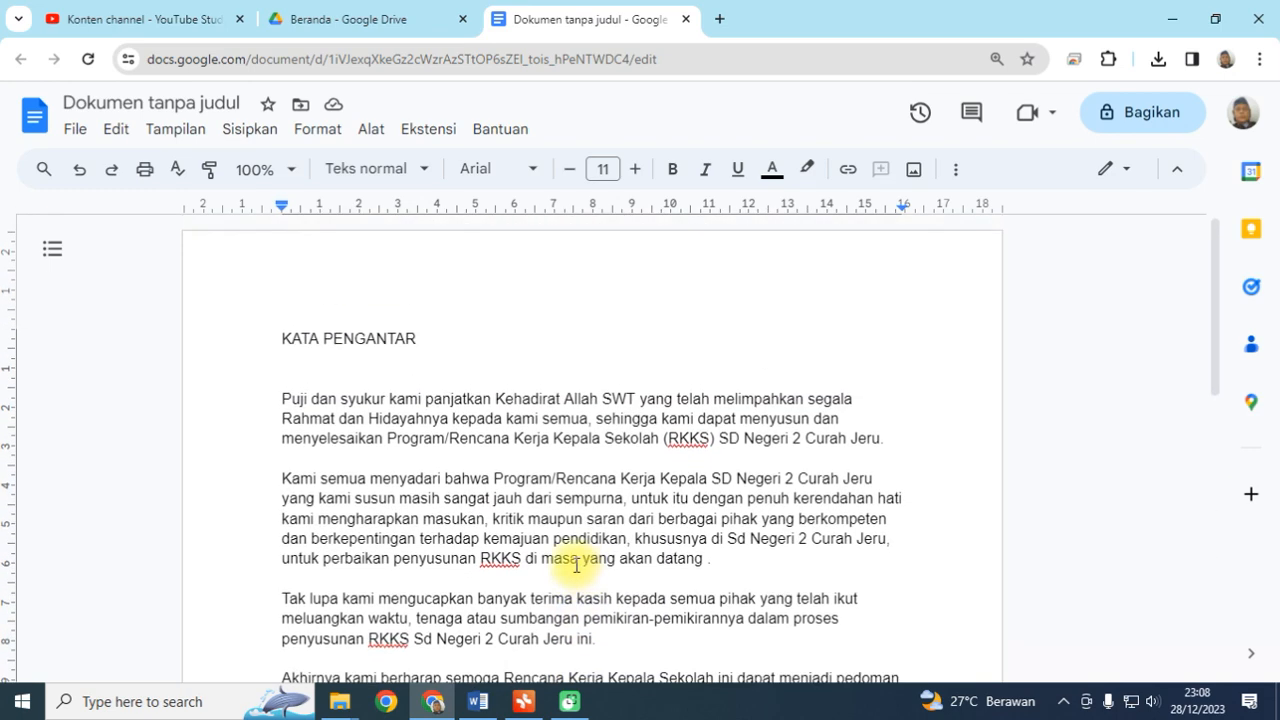
pyautogui.moveTo(272, 400); pyautogui.dragTo(764, 626)
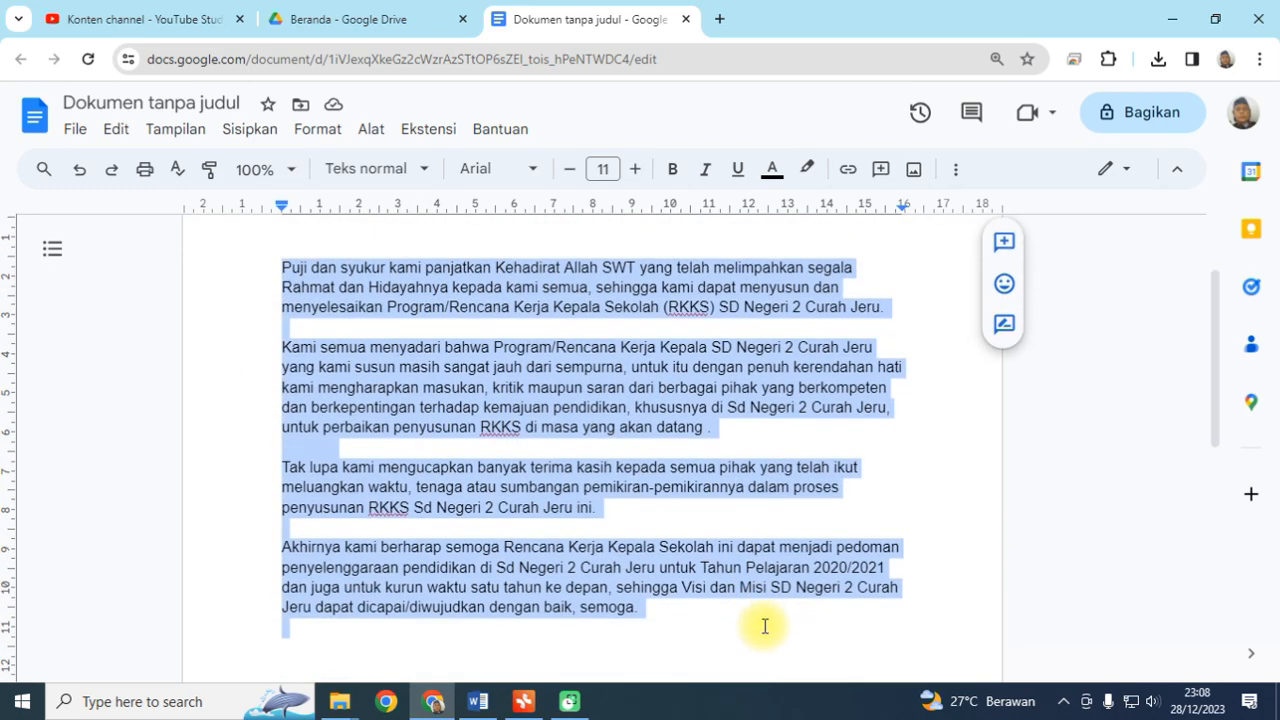
pyautogui.click(958, 171)
pyautogui.click(690, 211)
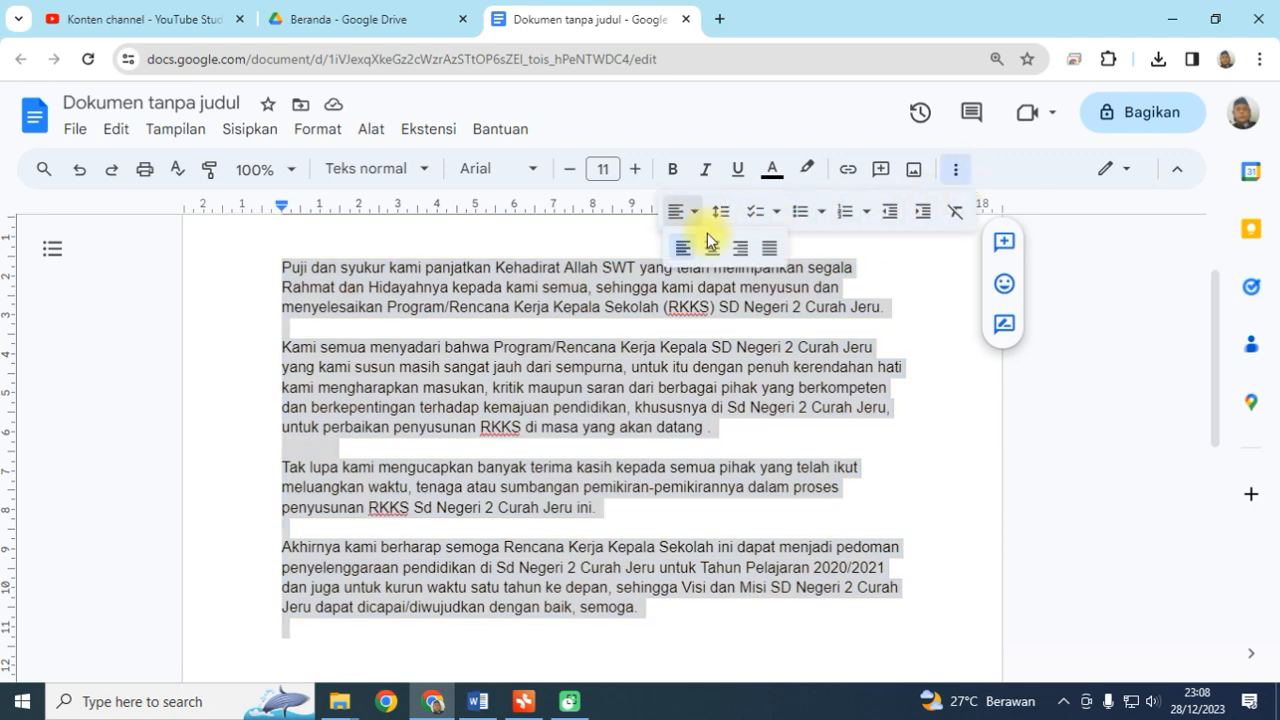
pyautogui.click(771, 244)
pyautogui.click(958, 407)
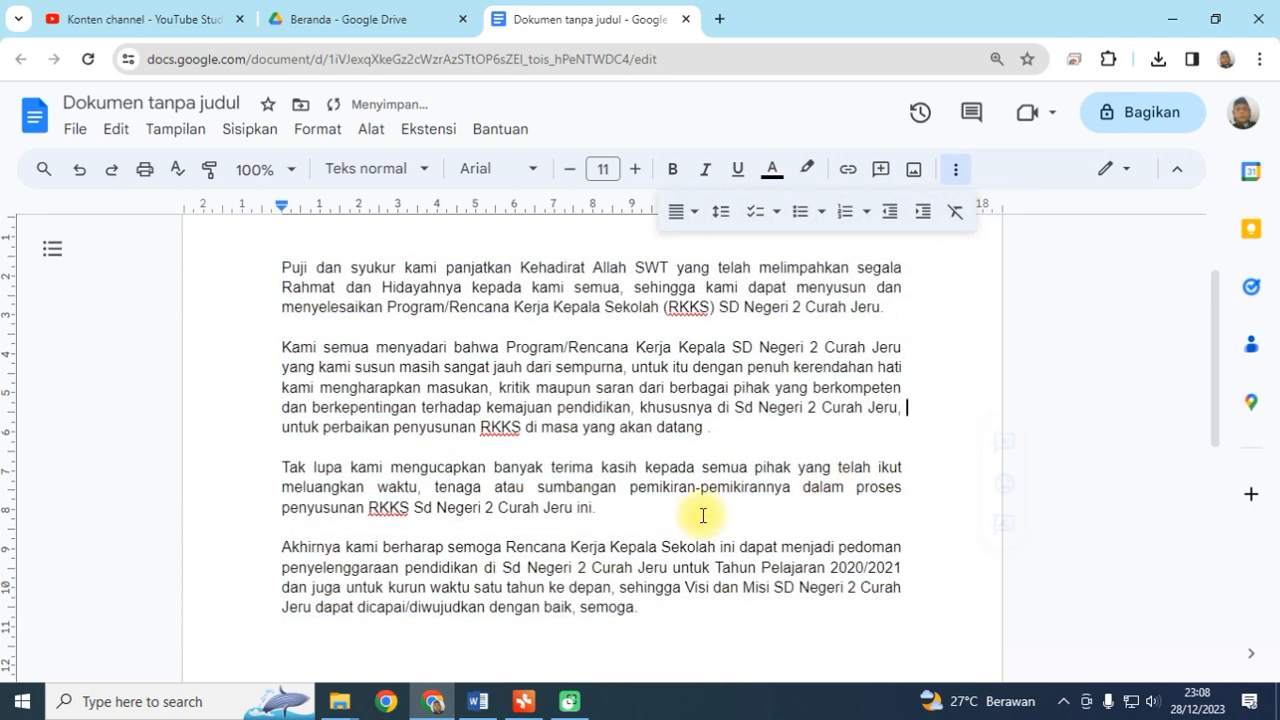
# Center the KATA PENGANTAR heading.
pyautogui.scroll(2, 630, 480)
pyautogui.click(436, 339)
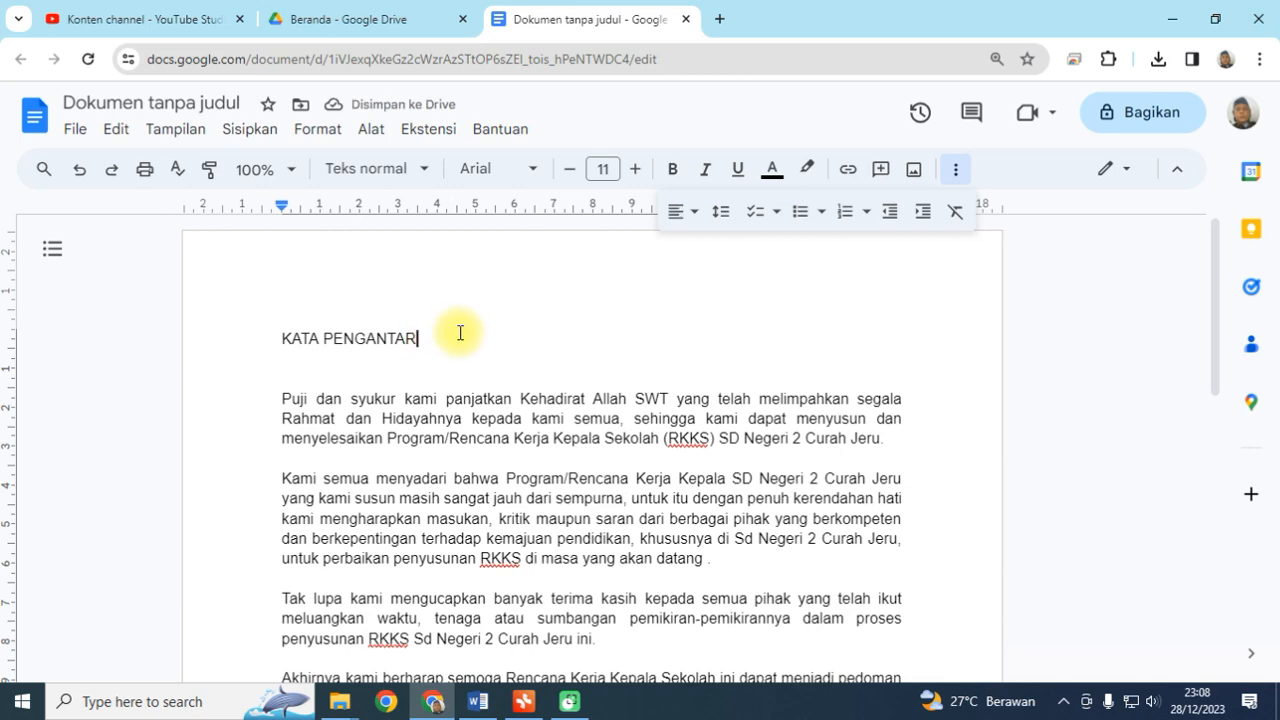
pyautogui.click(700, 212)
pyautogui.click(712, 248)
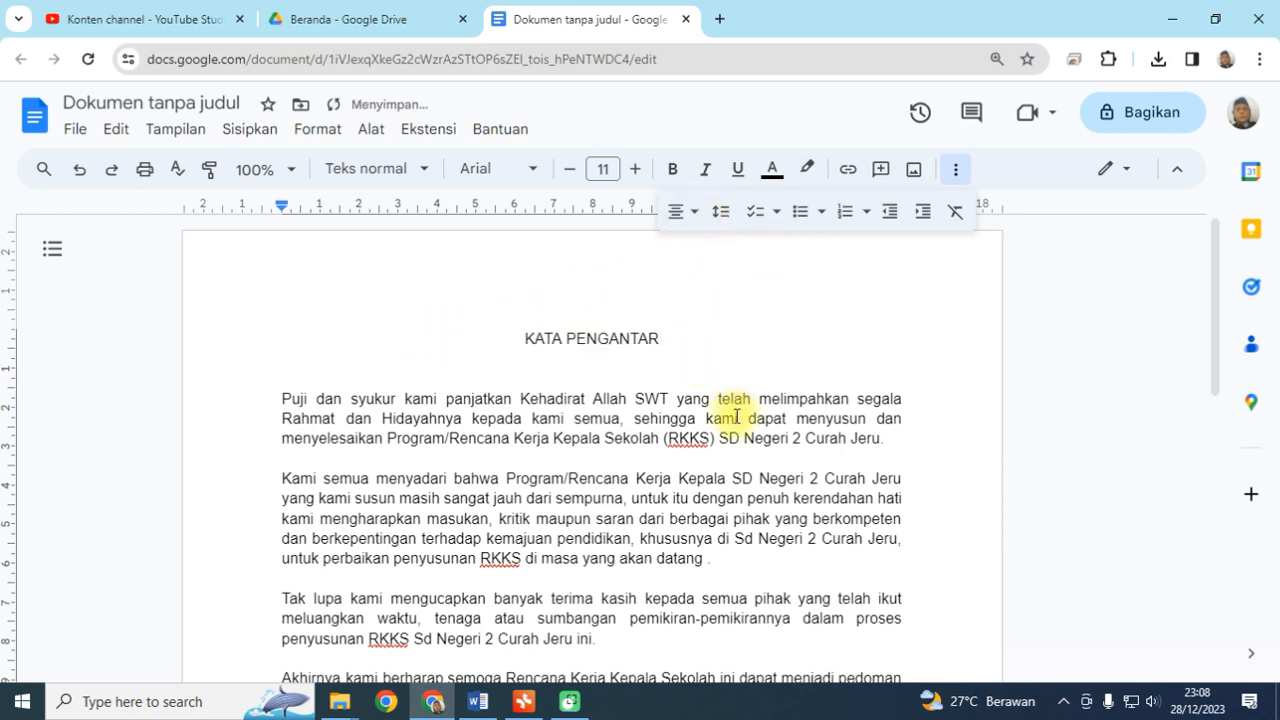
# Examine where the school name SD Negeri 2 Curah Jeru appears throughout the preface paragraphs.
pyautogui.scroll(-2, 725, 515)
pyautogui.scroll(1, 720, 520)
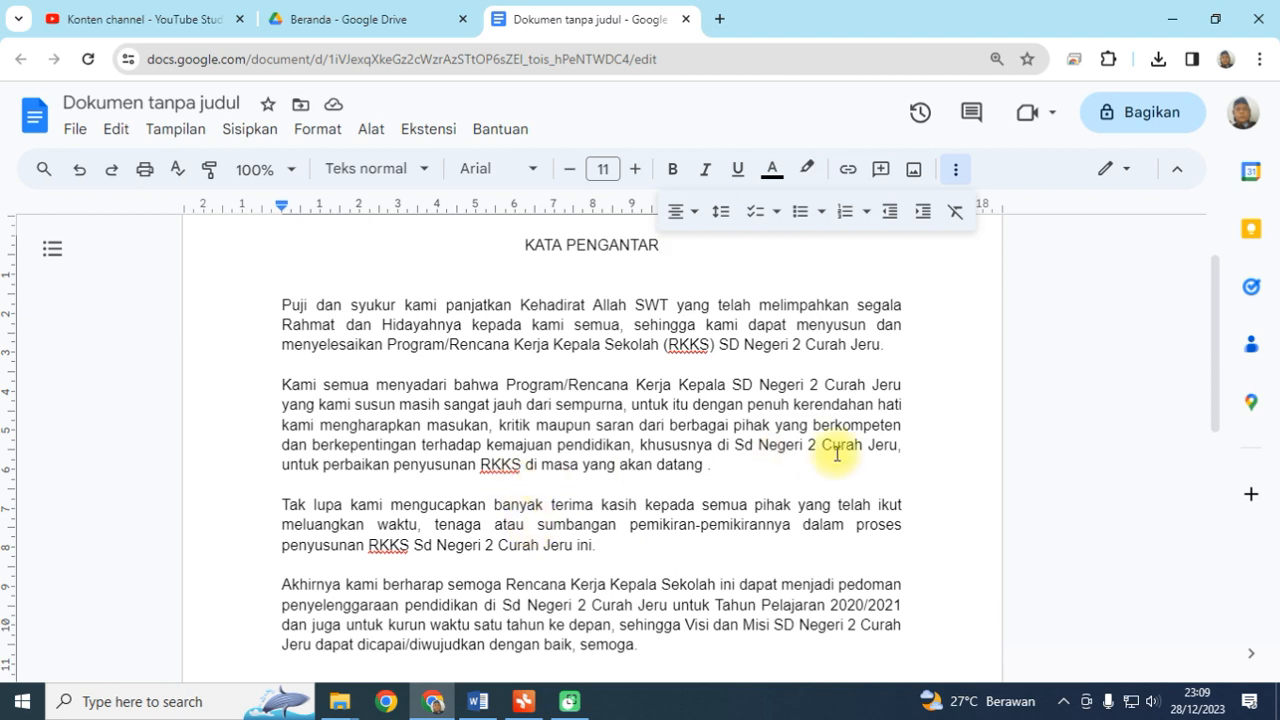
pyautogui.doubleClick(730, 344)
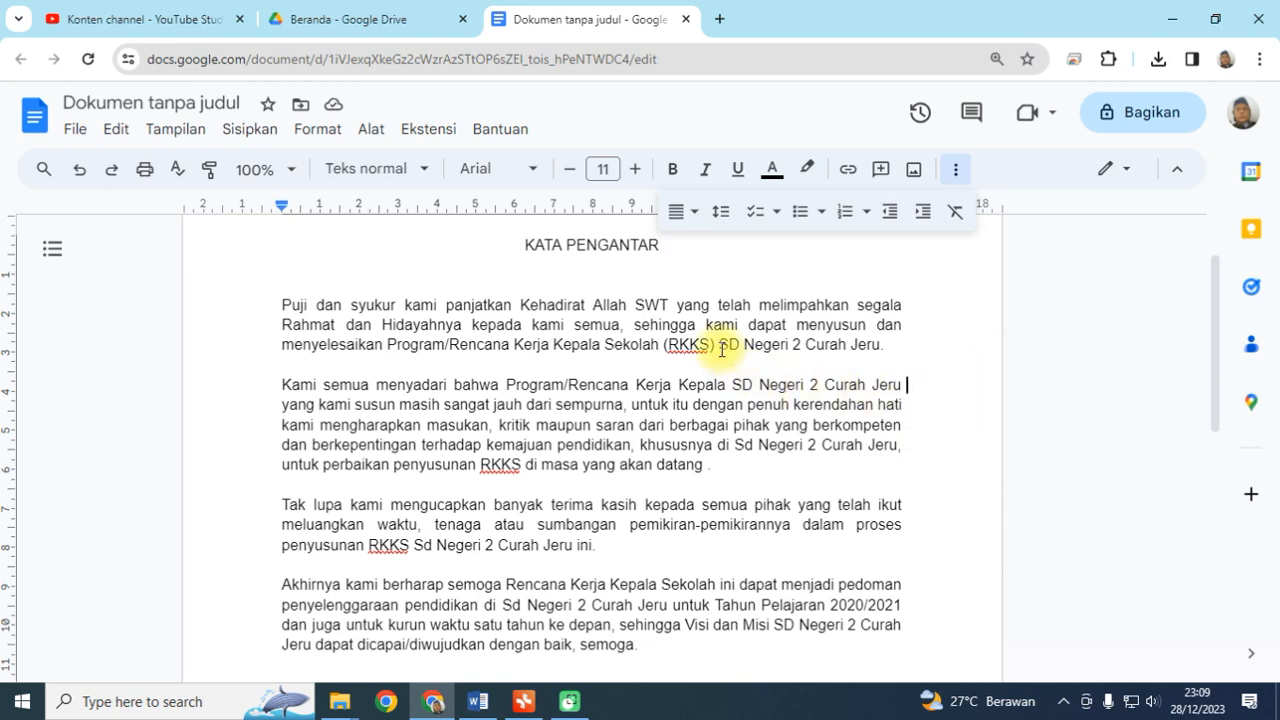
pyautogui.moveTo(737, 344); pyautogui.dragTo(882, 358)
pyautogui.scroll(-1, 808, 440)
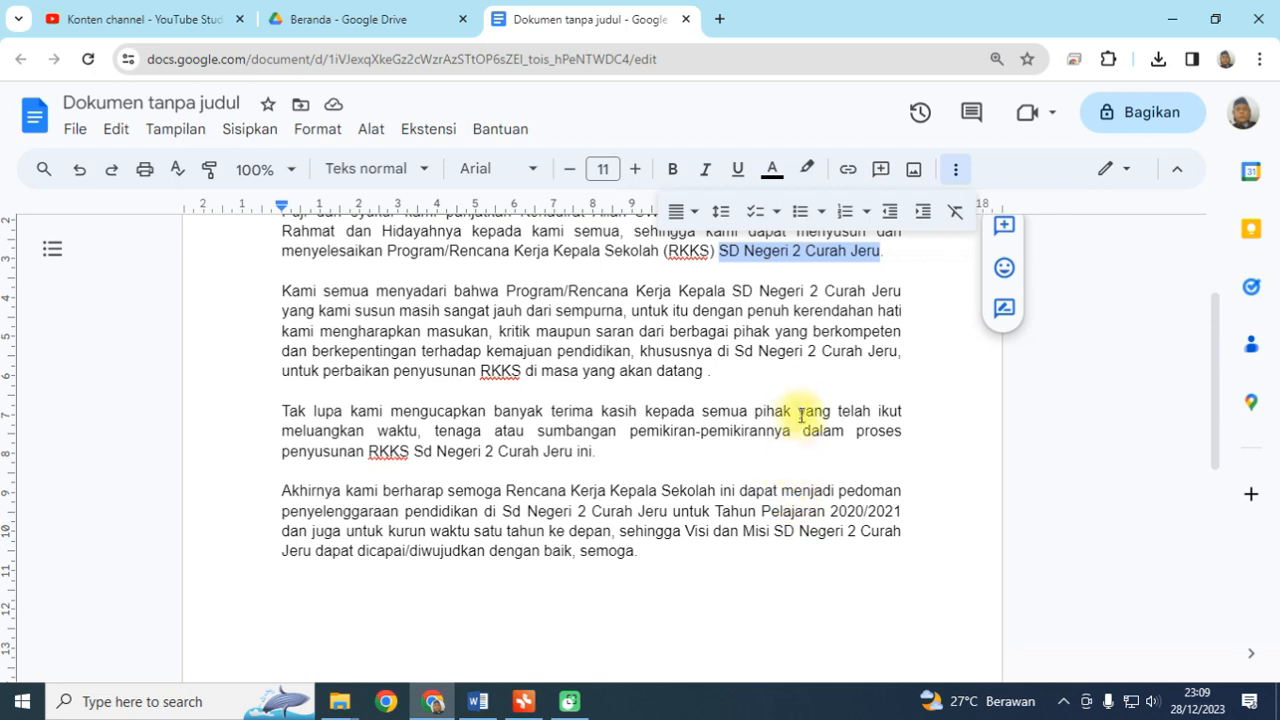
pyautogui.moveTo(808, 352); pyautogui.dragTo(891, 352)
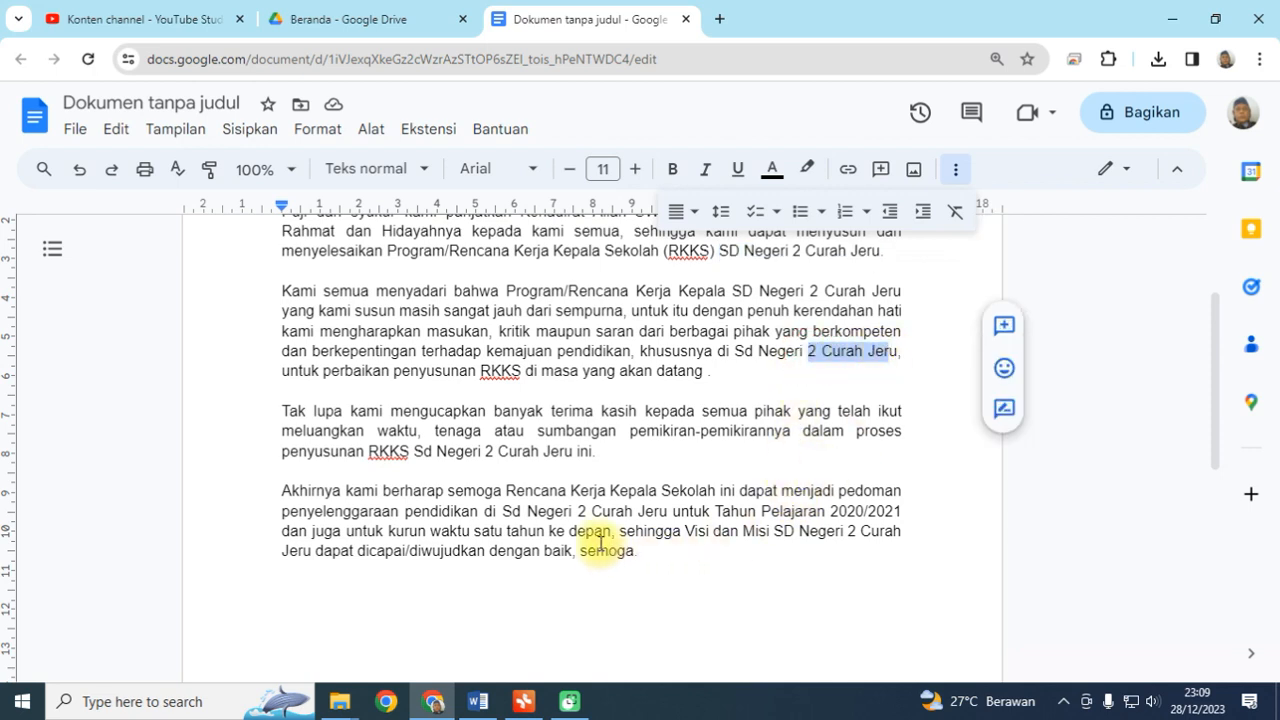
pyautogui.click(578, 512)
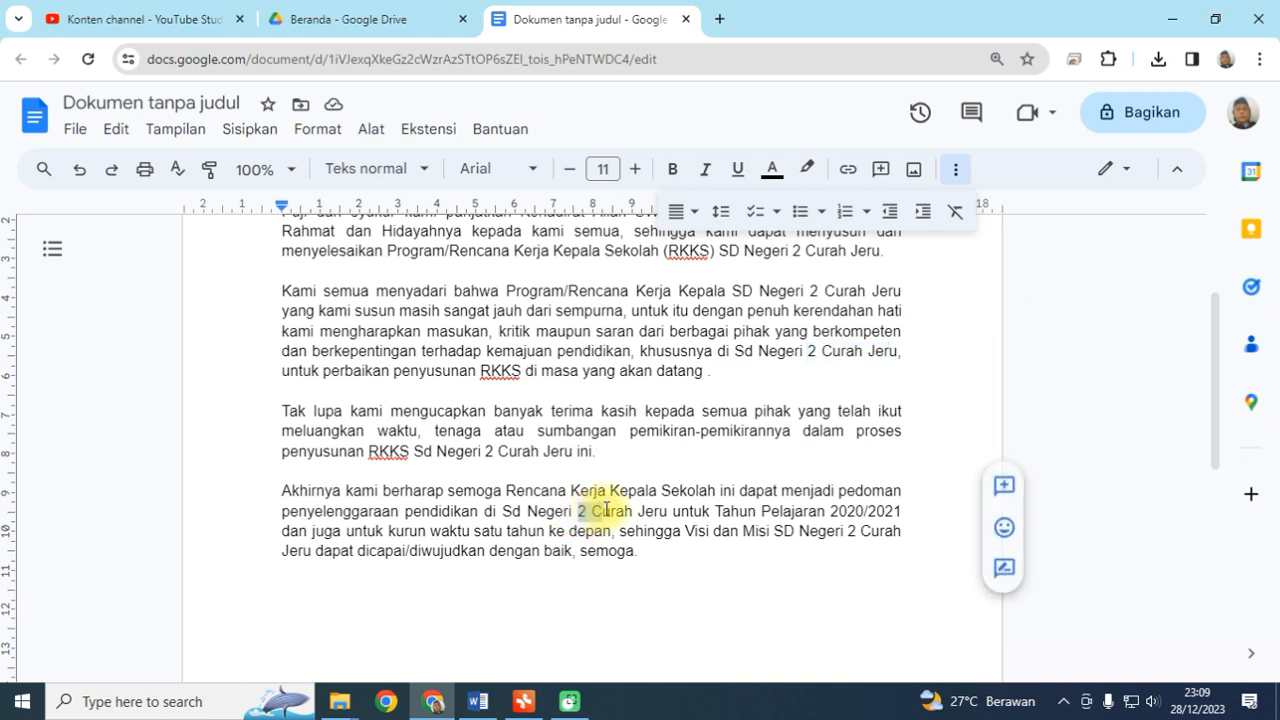
pyautogui.moveTo(606, 510); pyautogui.dragTo(655, 512)
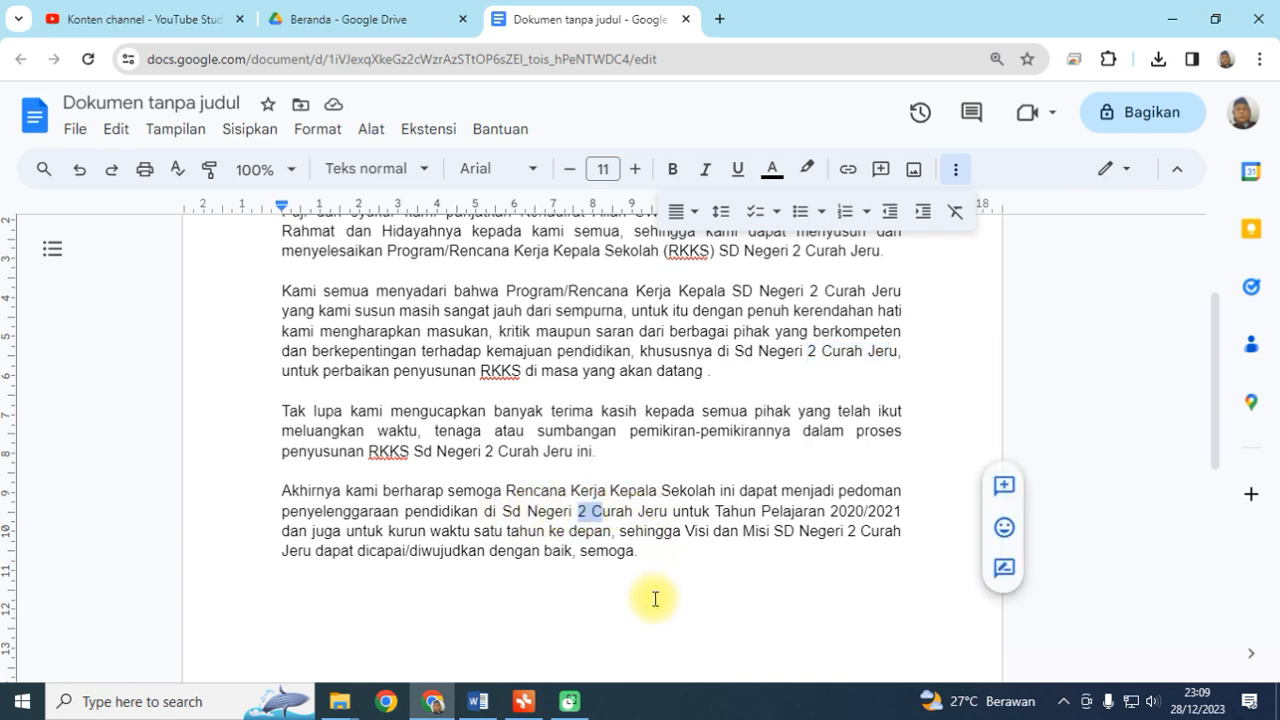
pyautogui.scroll(2, 655, 599)
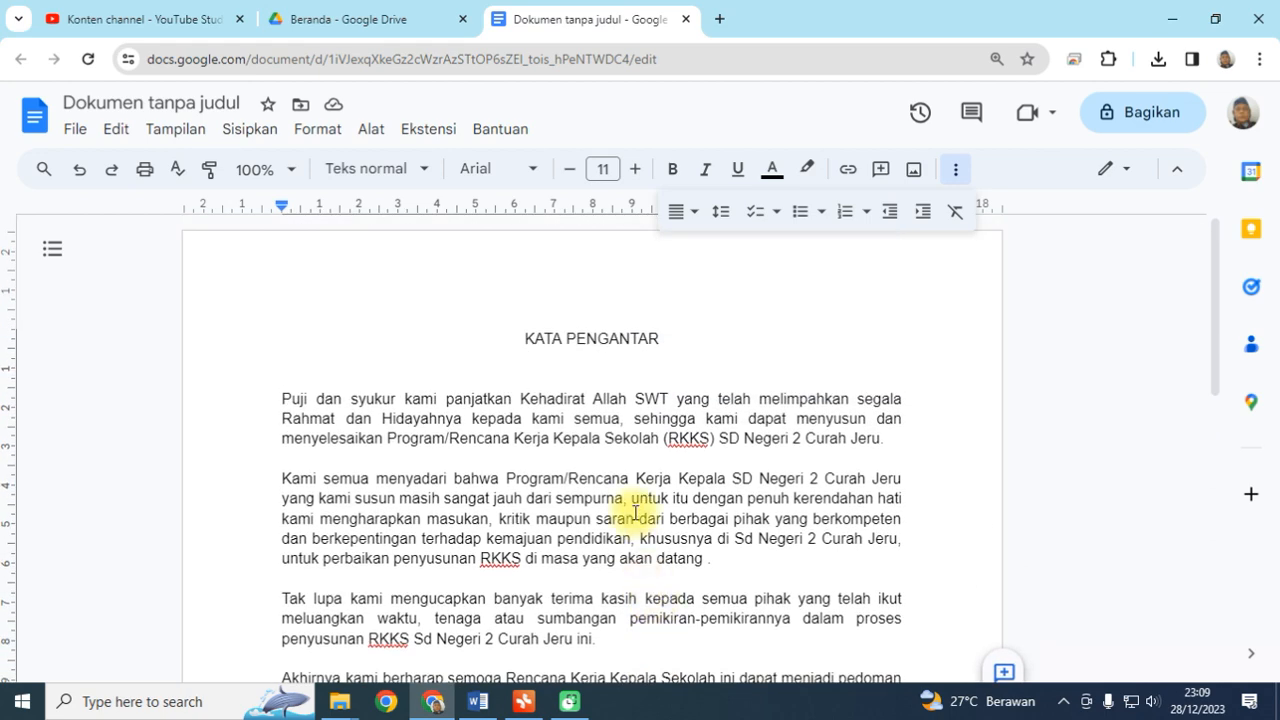
pyautogui.scroll(-2, 634, 510)
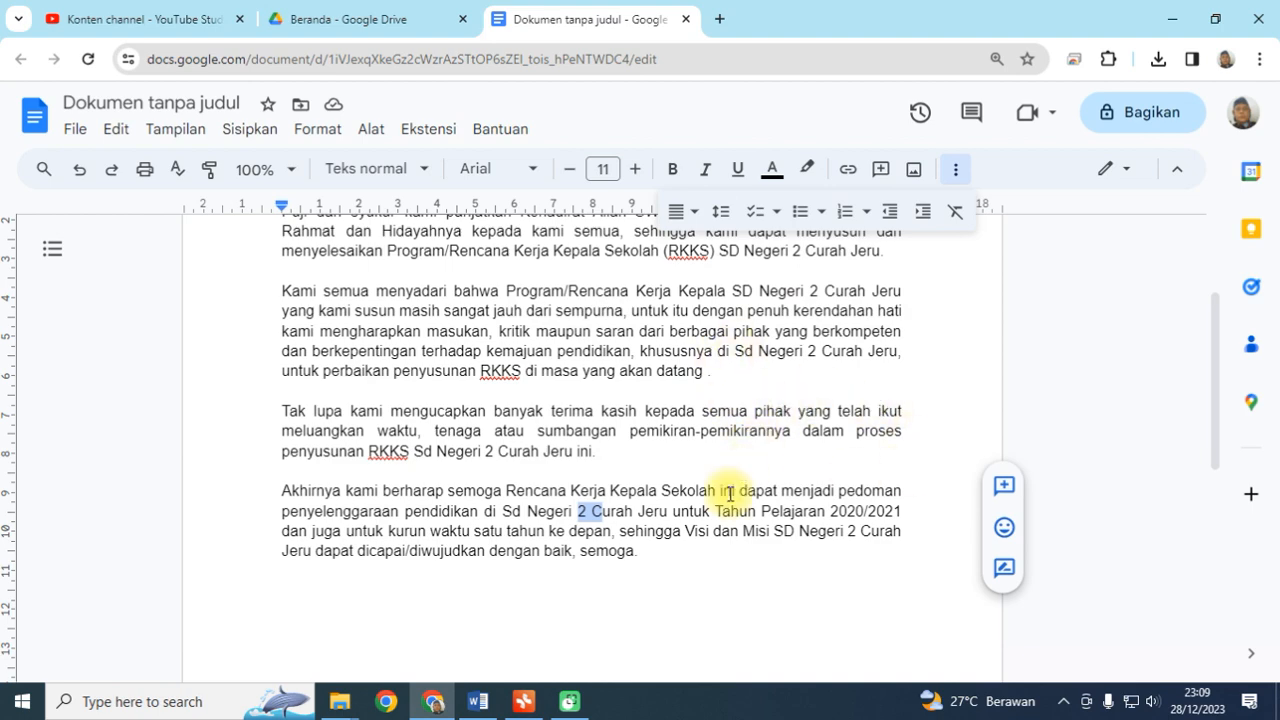
pyautogui.scroll(4, 671, 507)
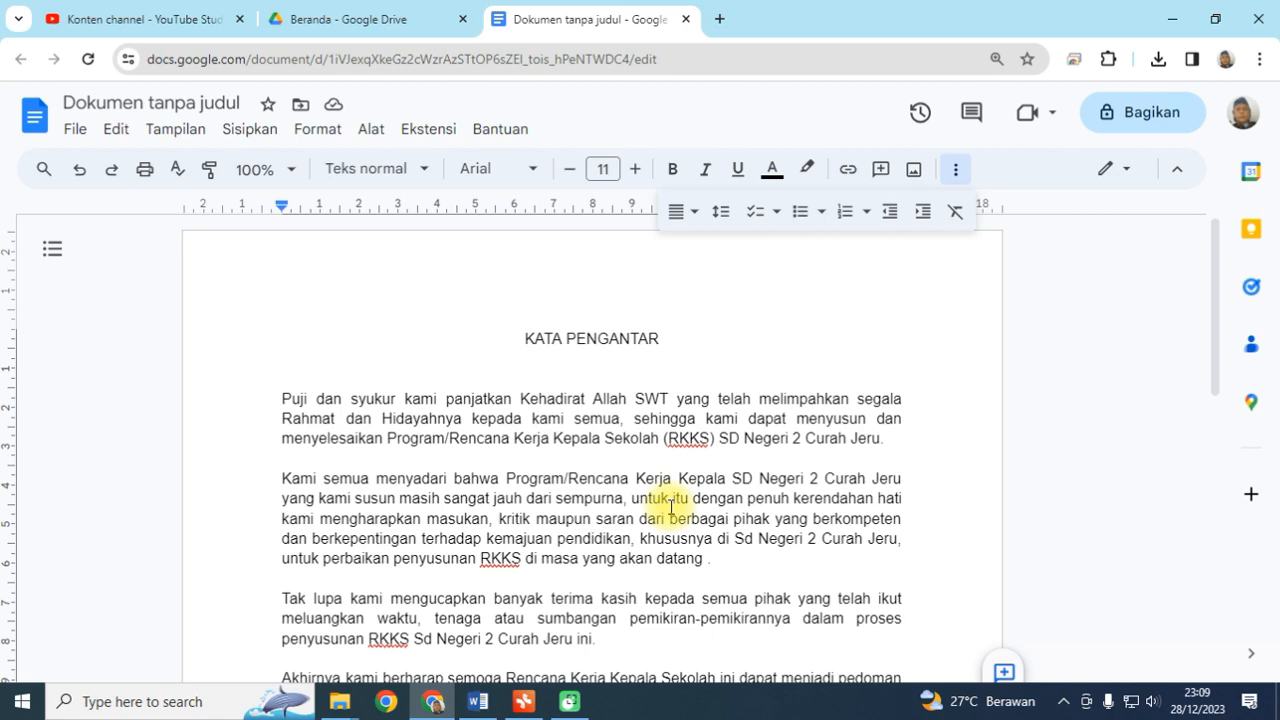
pyautogui.scroll(-2, 769, 559)
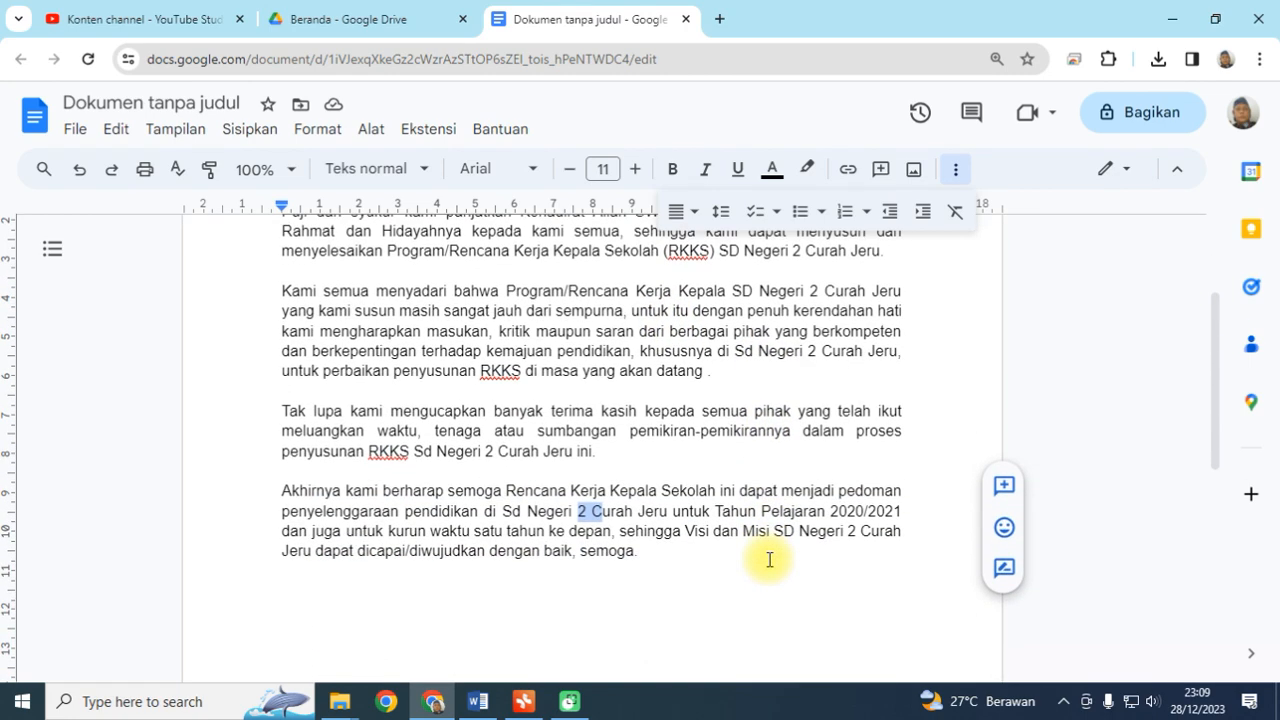
# Search the document for "sd negeri 2 curah jeru" and look over the highlighted matches in the preface.
pyautogui.click(912, 432)
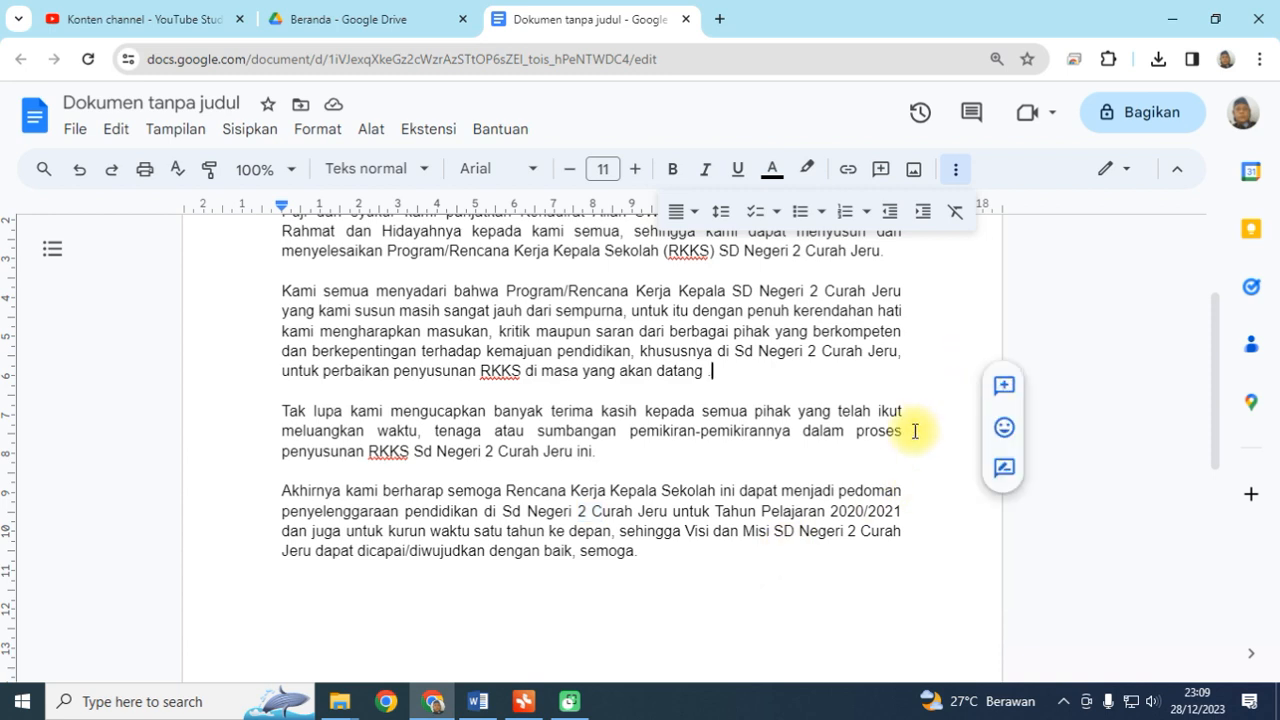
pyautogui.click(520, 611)
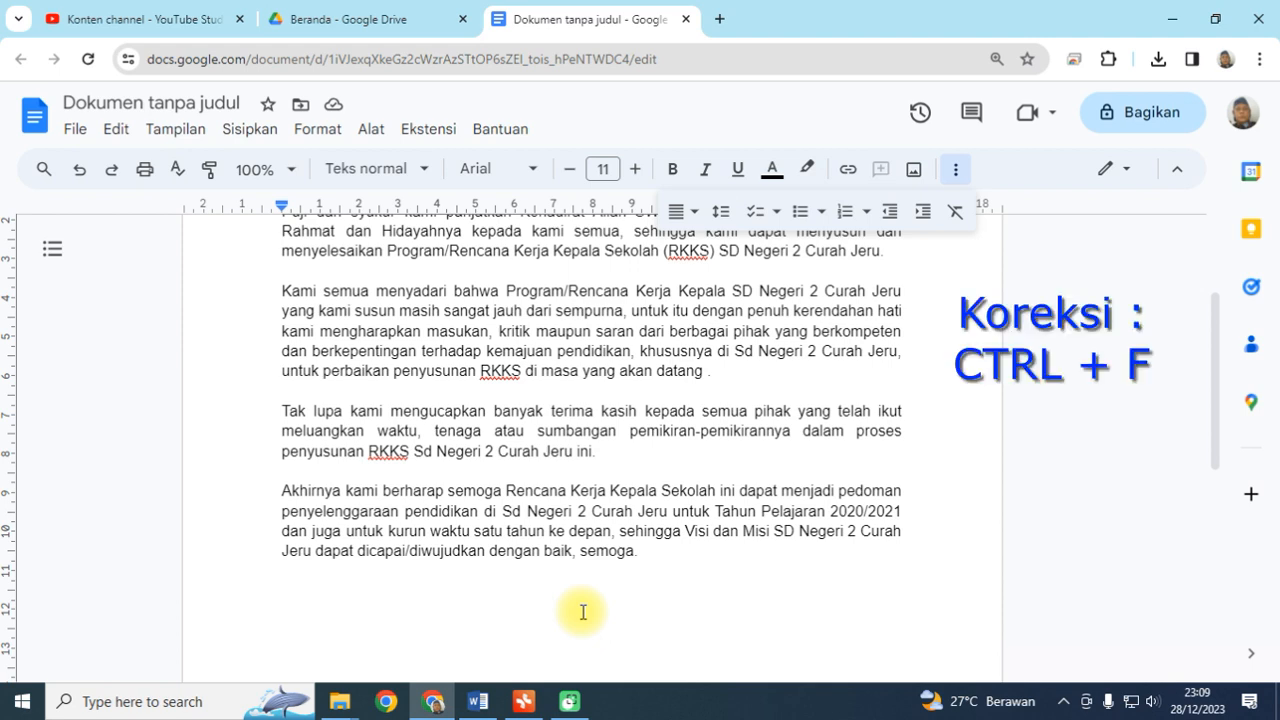
pyautogui.hotkey('ctrl', 'f')
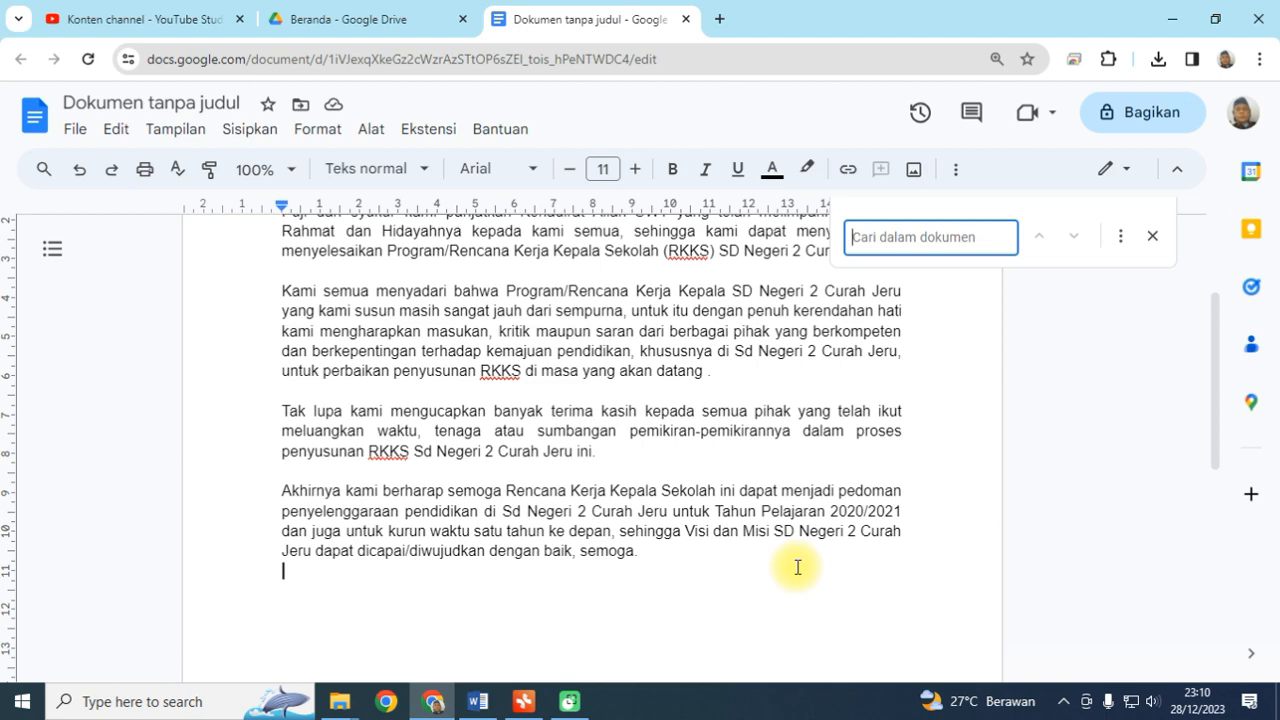
pyautogui.write('sd')
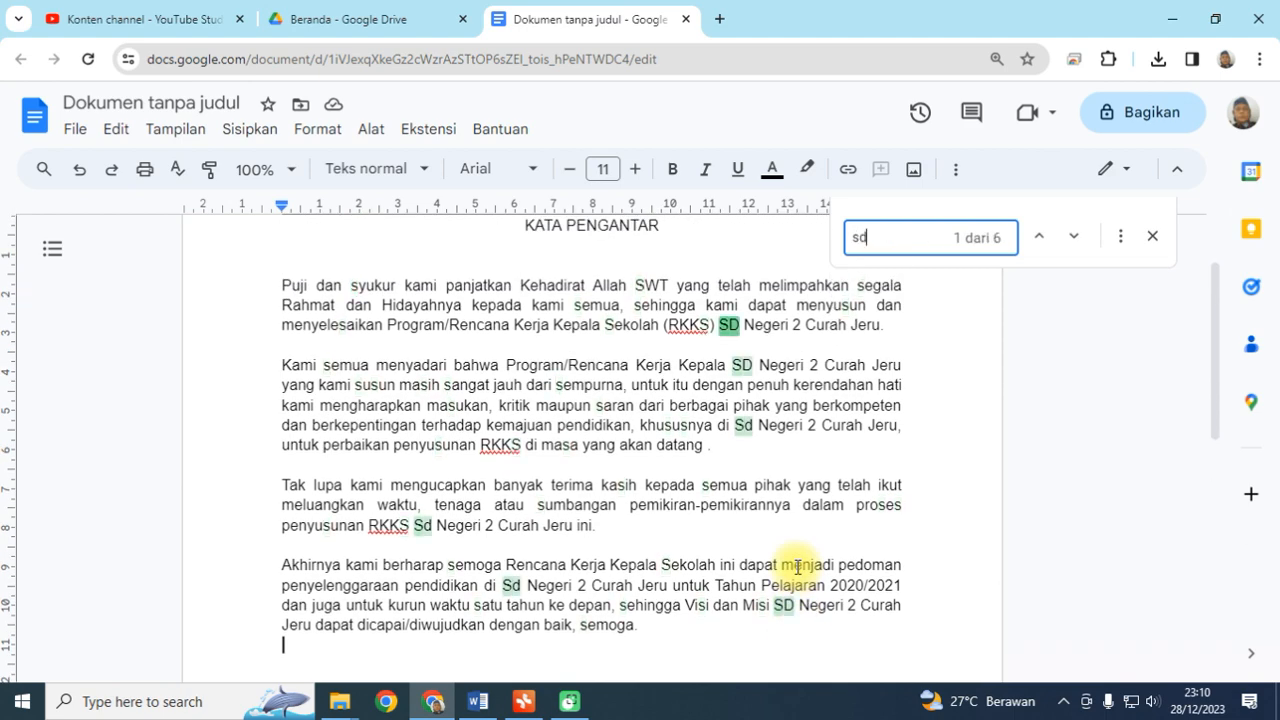
pyautogui.write(' ne')
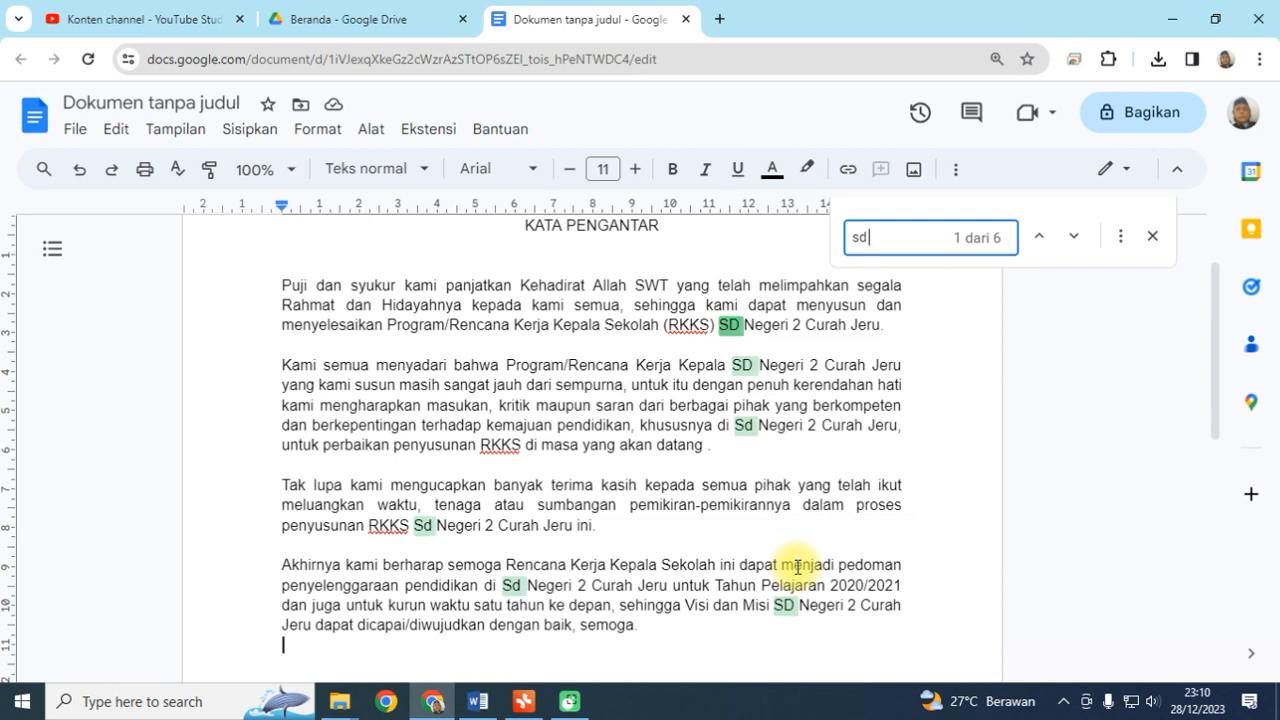
pyautogui.write('geri')
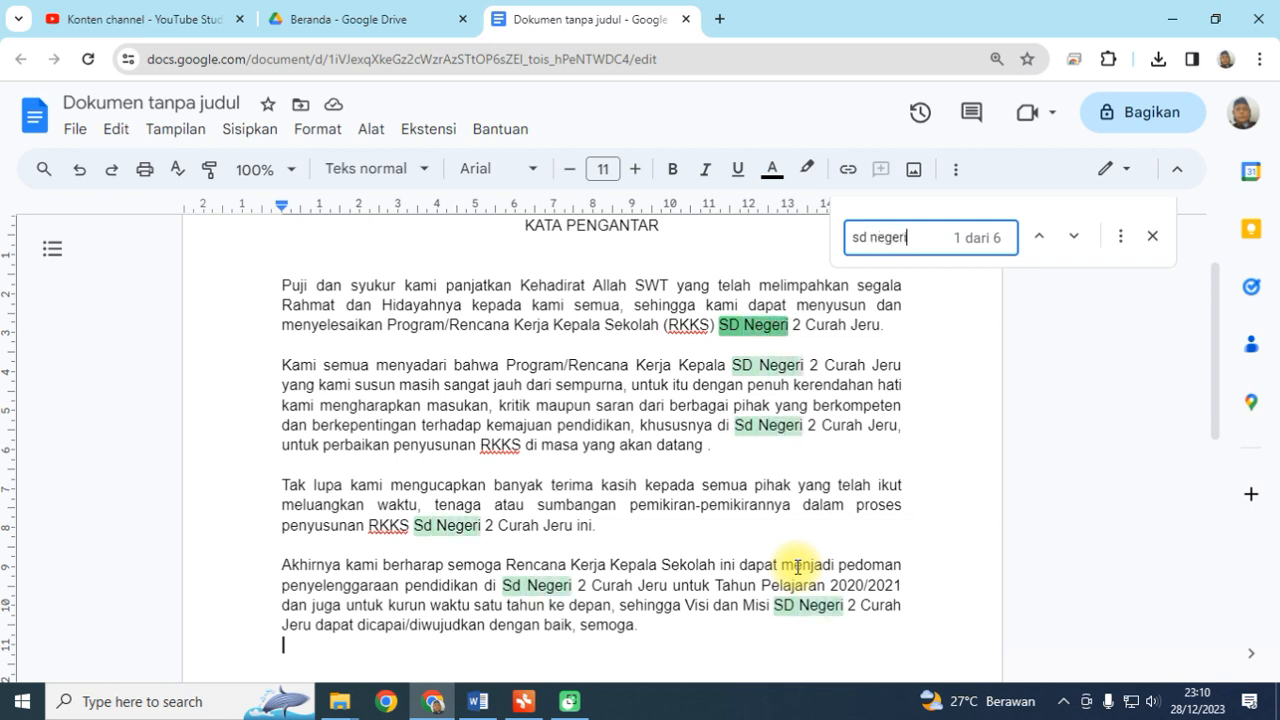
pyautogui.write(' 2')
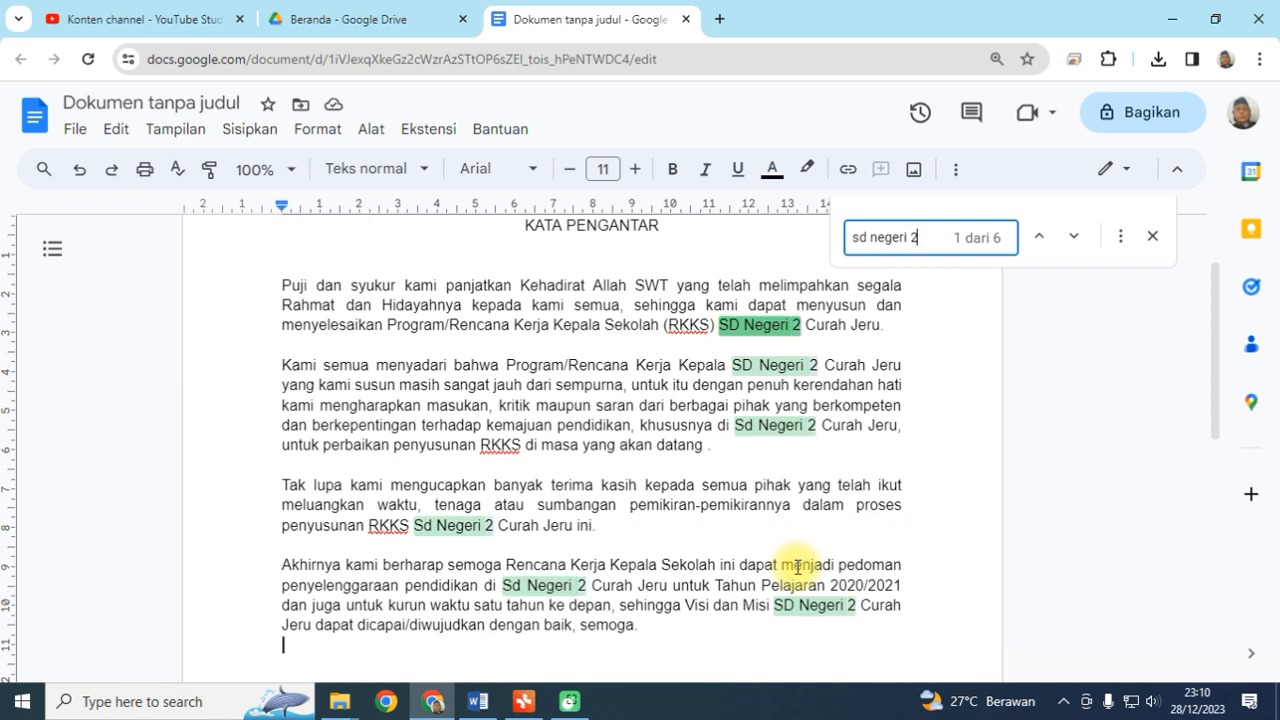
pyautogui.write(' curah jeru')
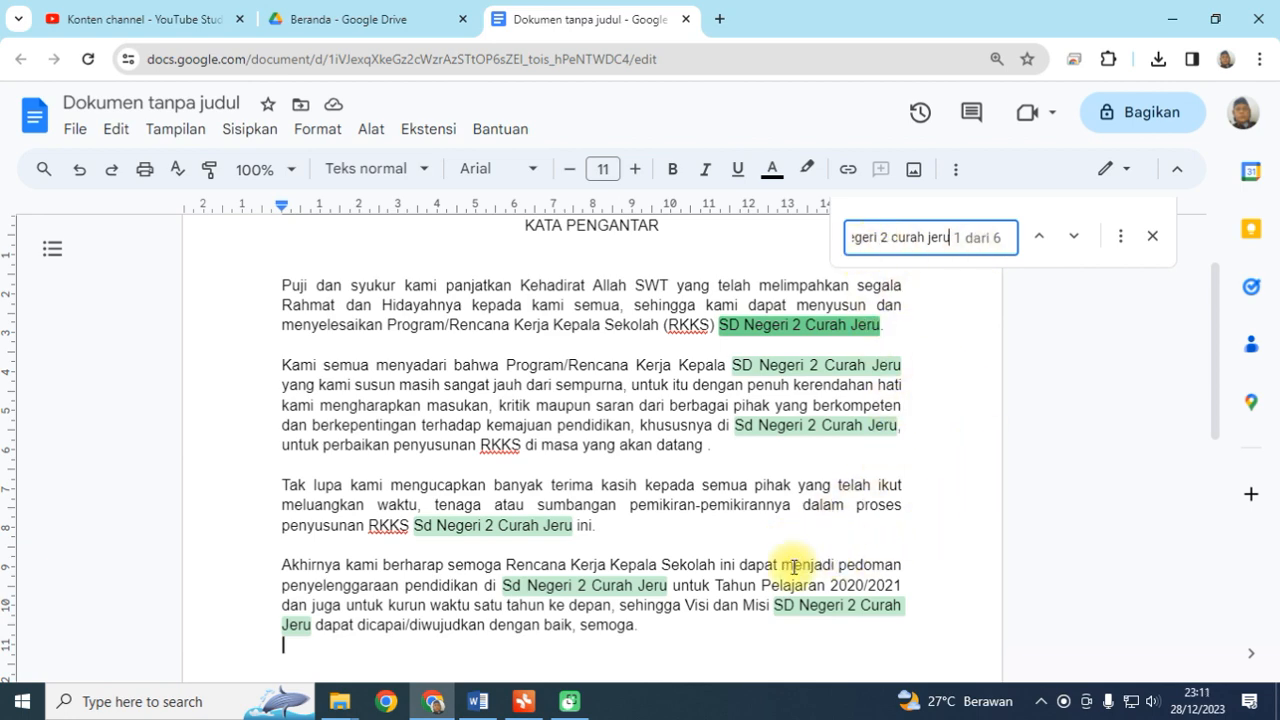
pyautogui.scroll(-2, 750, 570)
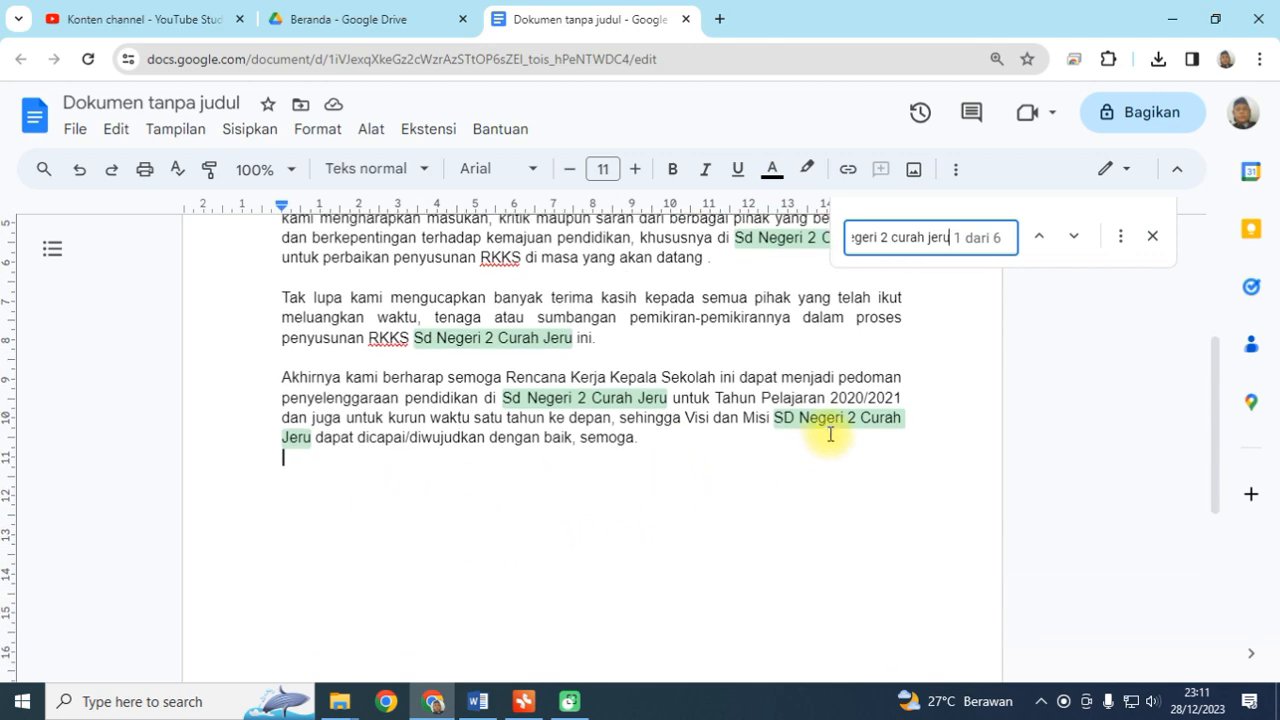
pyautogui.scroll(1, 714, 484)
pyautogui.scroll(2, 714, 484)
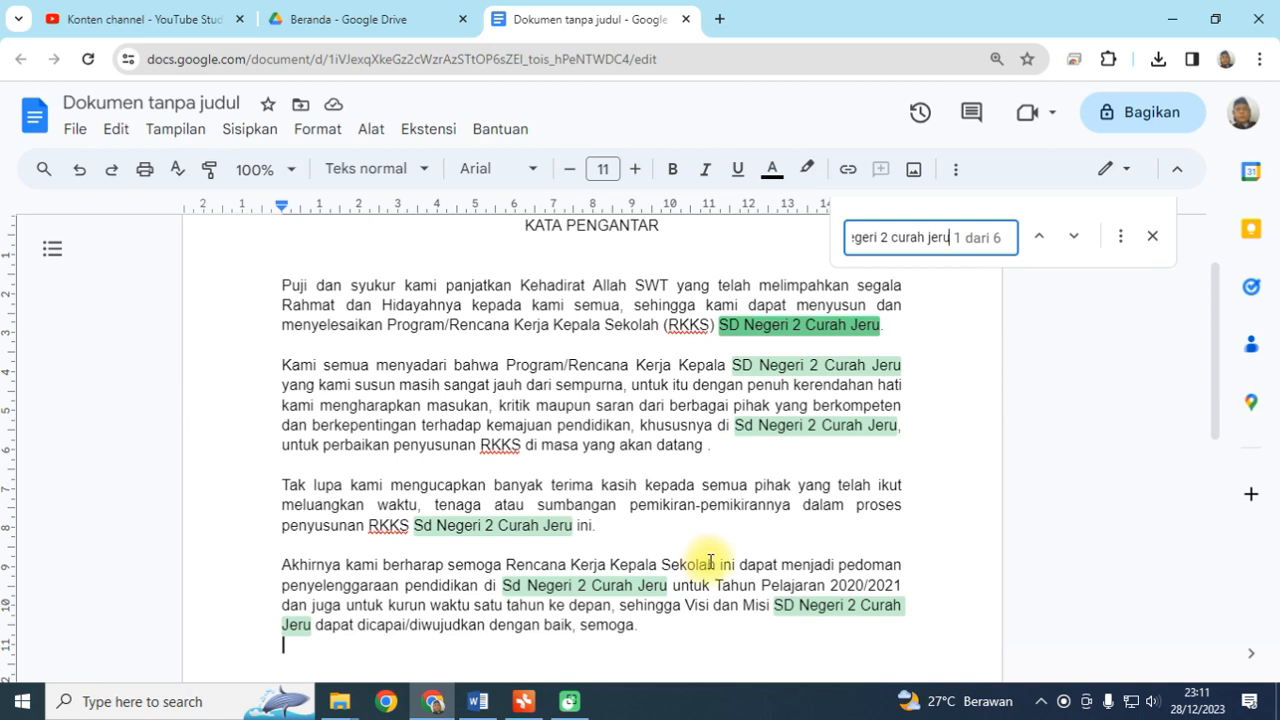
# Open find and replace for the searched school name and enter "SMP XXXXXX" as the replacement text.
pyautogui.click(1122, 239)
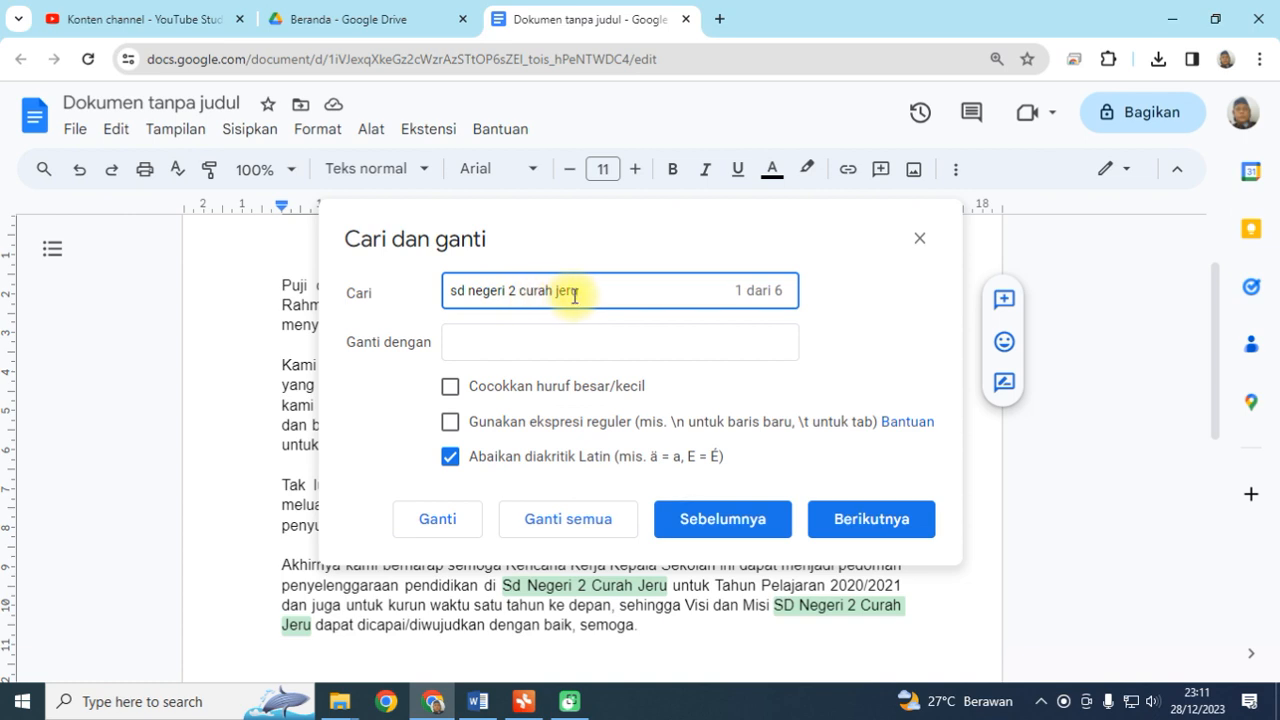
pyautogui.click(545, 341)
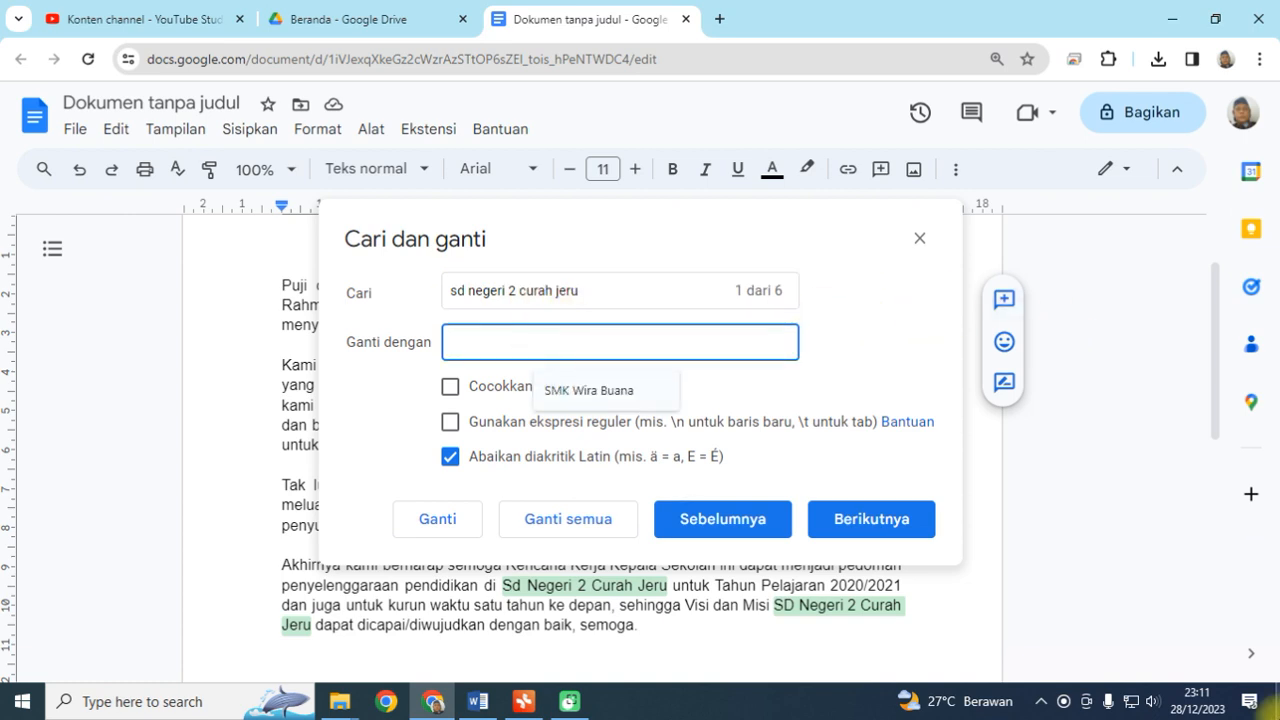
pyautogui.write('s')
pyautogui.press('BackSpace')
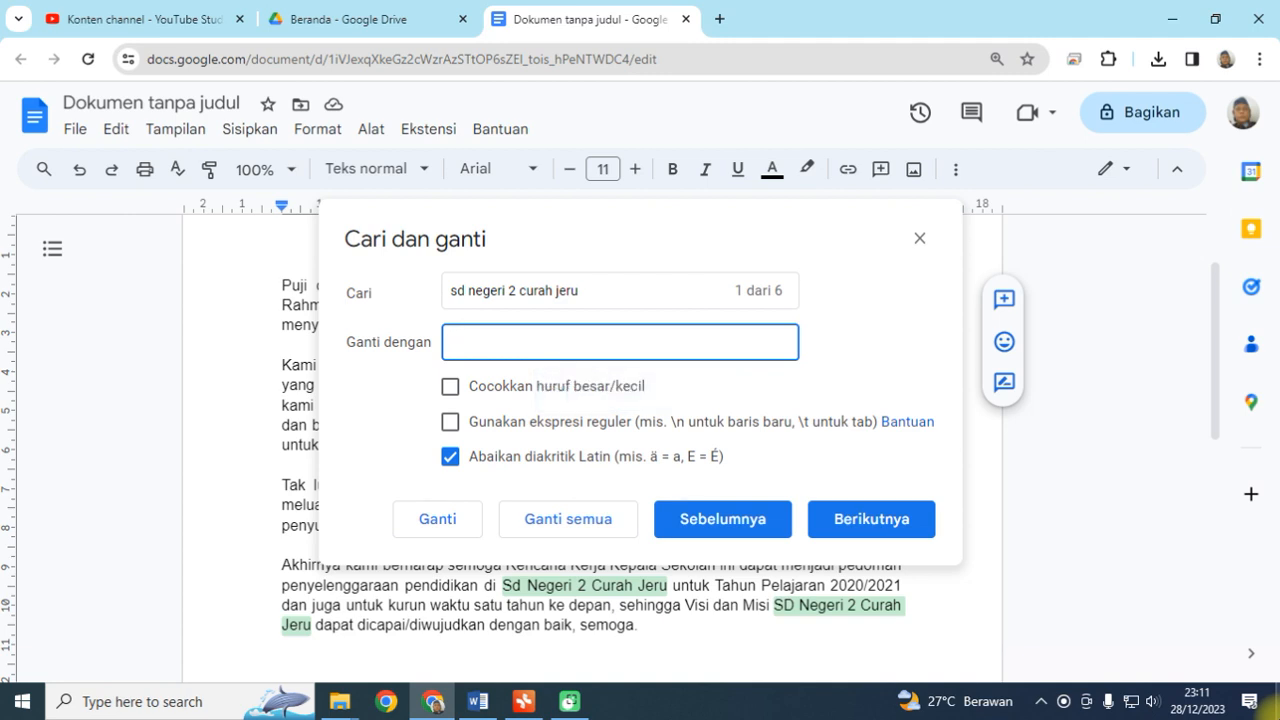
pyautogui.write('sm')
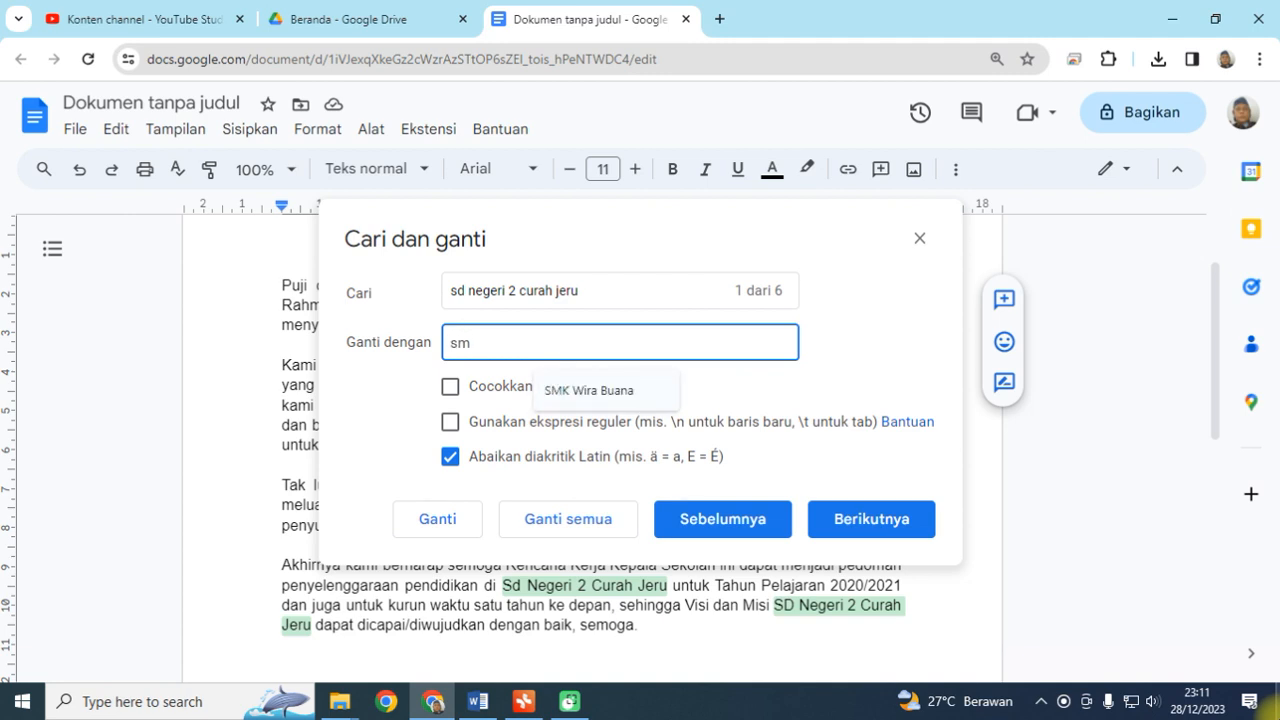
pyautogui.press('BackSpace')
pyautogui.press('BackSpace')
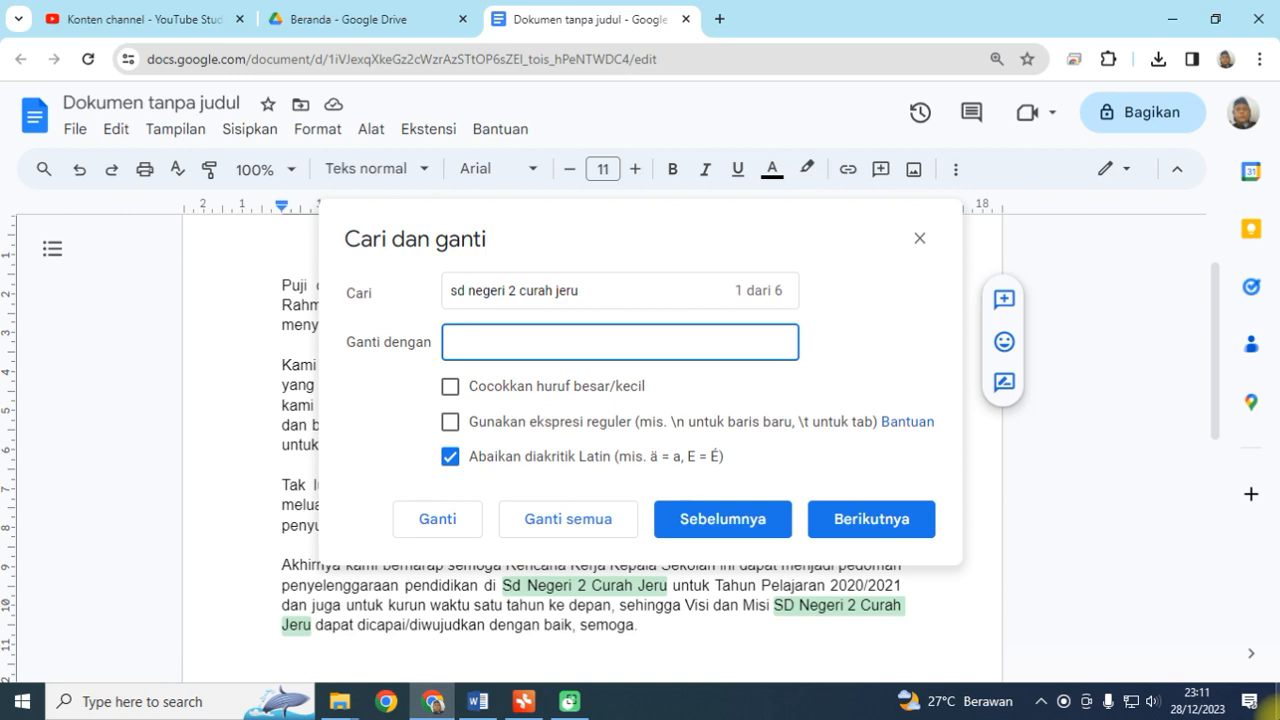
pyautogui.write('SMP XXXXXX')
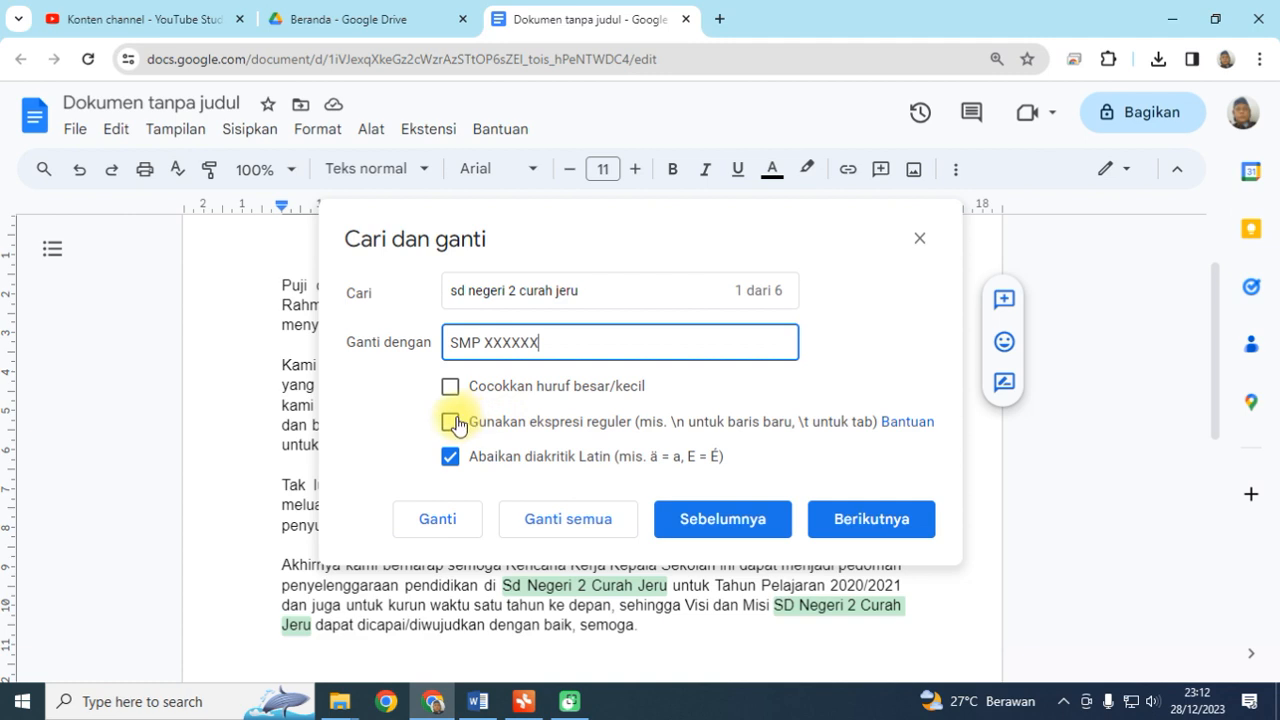
# Replace all occurrences of the school name with case matching left off, and close the find and replace dialog.
pyautogui.click(448, 387)
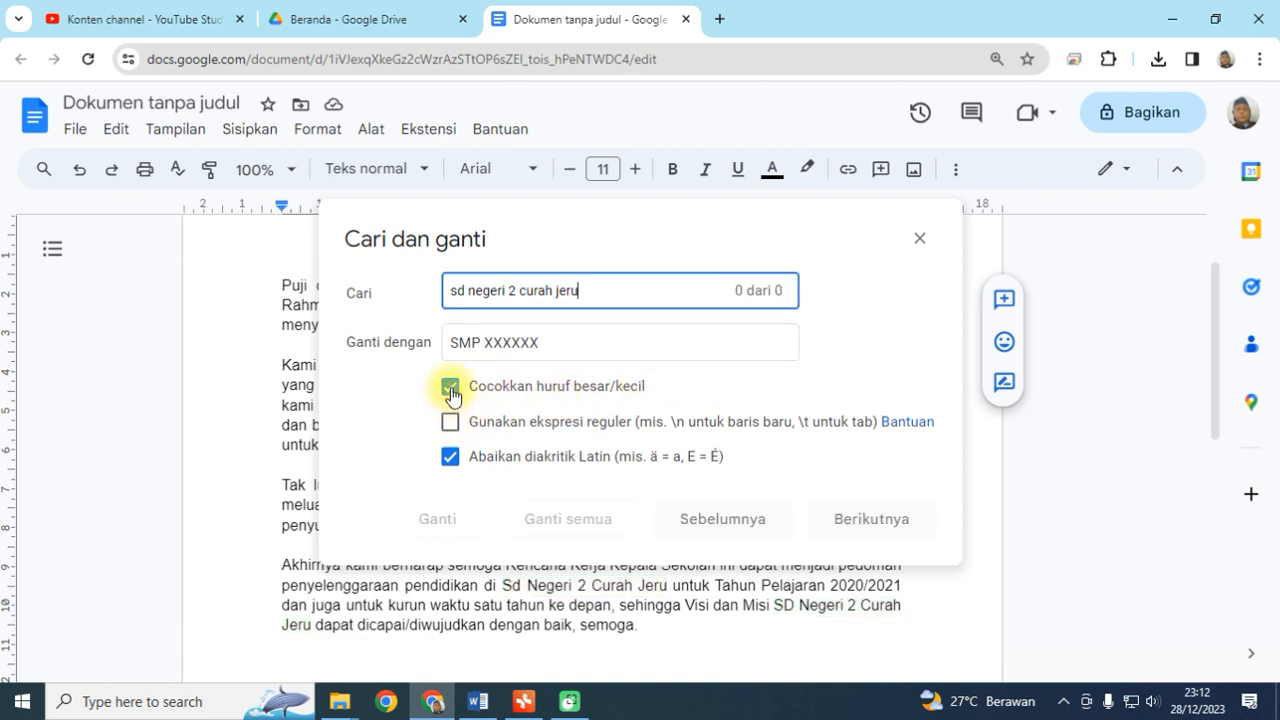
pyautogui.click(450, 389)
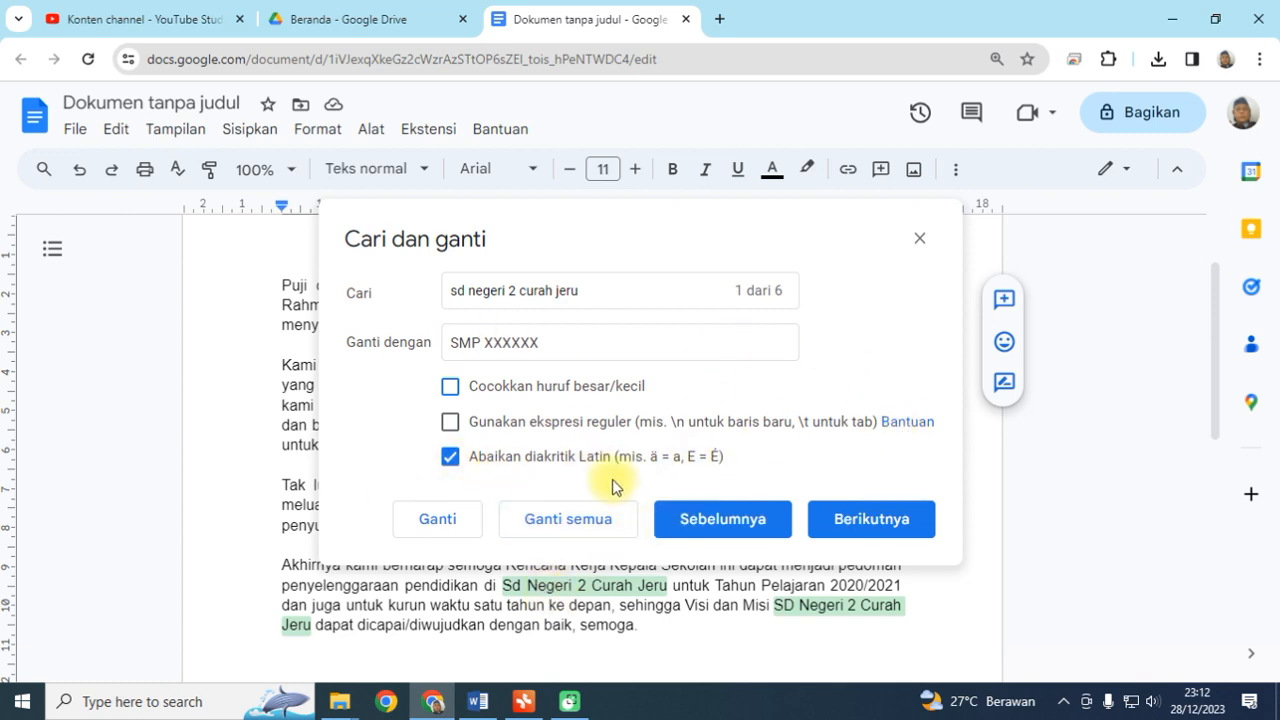
pyautogui.click(565, 520)
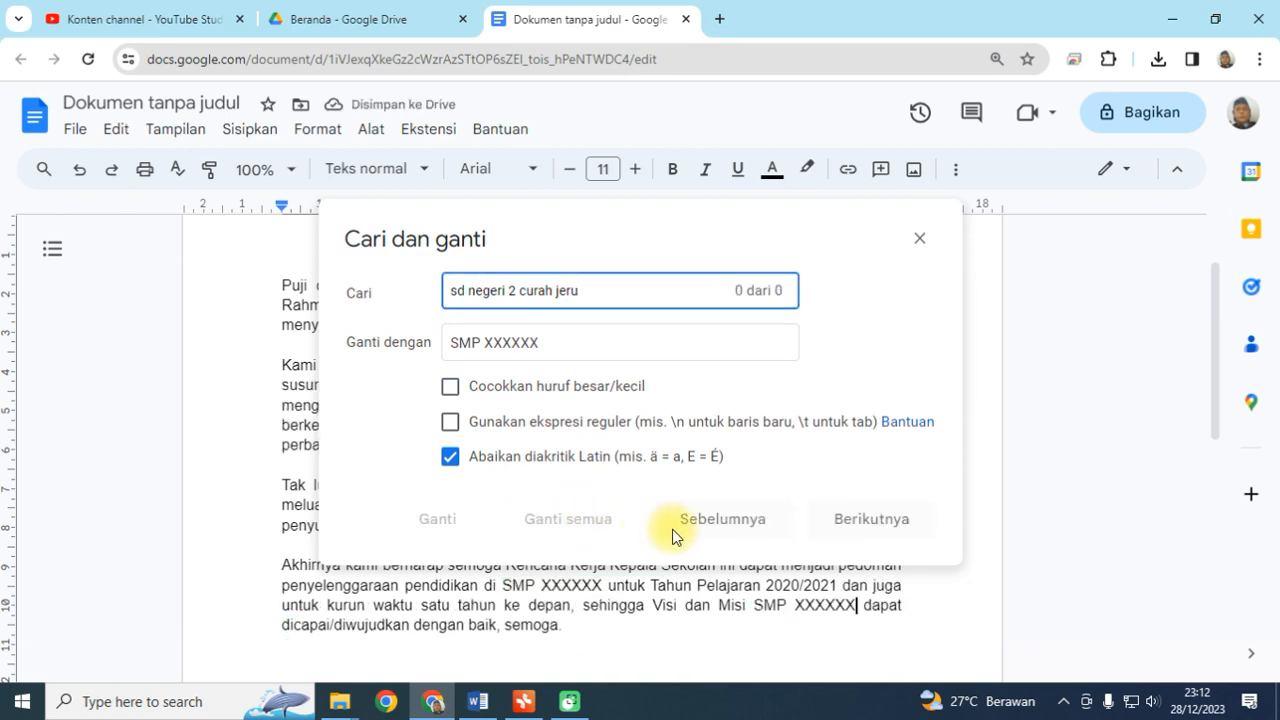
pyautogui.click(920, 239)
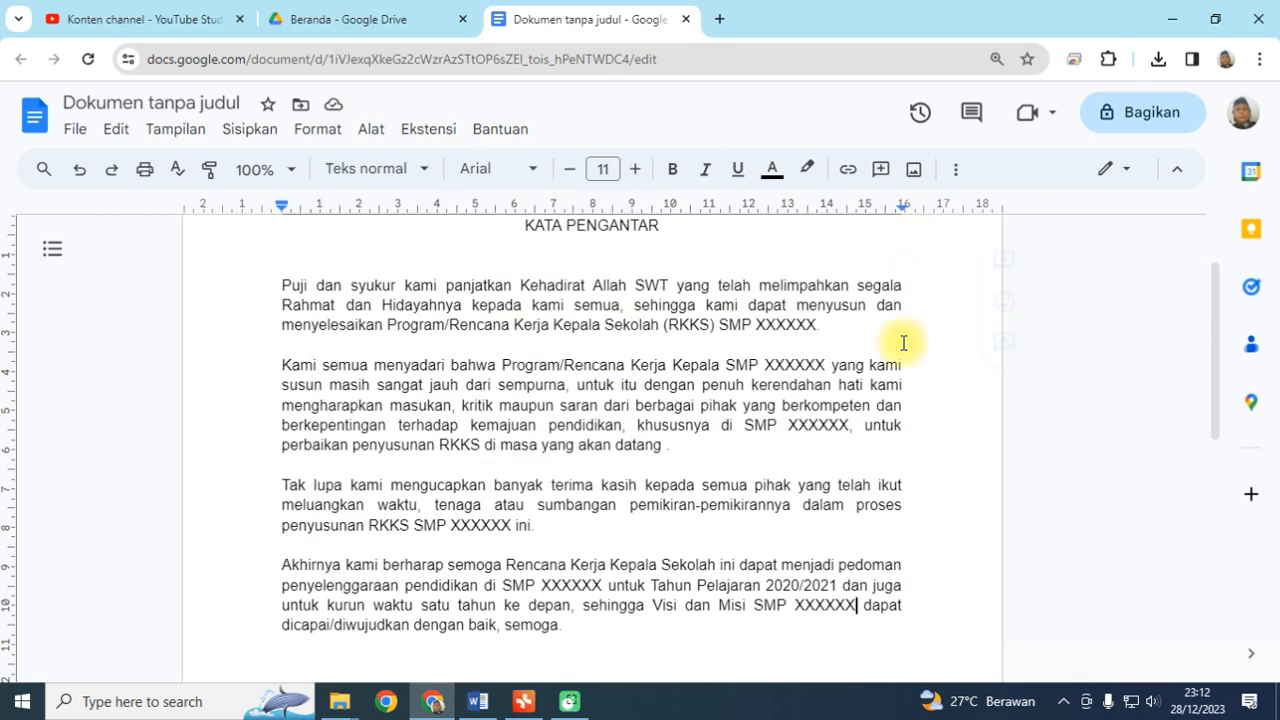
# Review the replaced school names throughout the preface, and undo and redo the replacement to compare both versions.
pyautogui.scroll(-1, 783, 584)
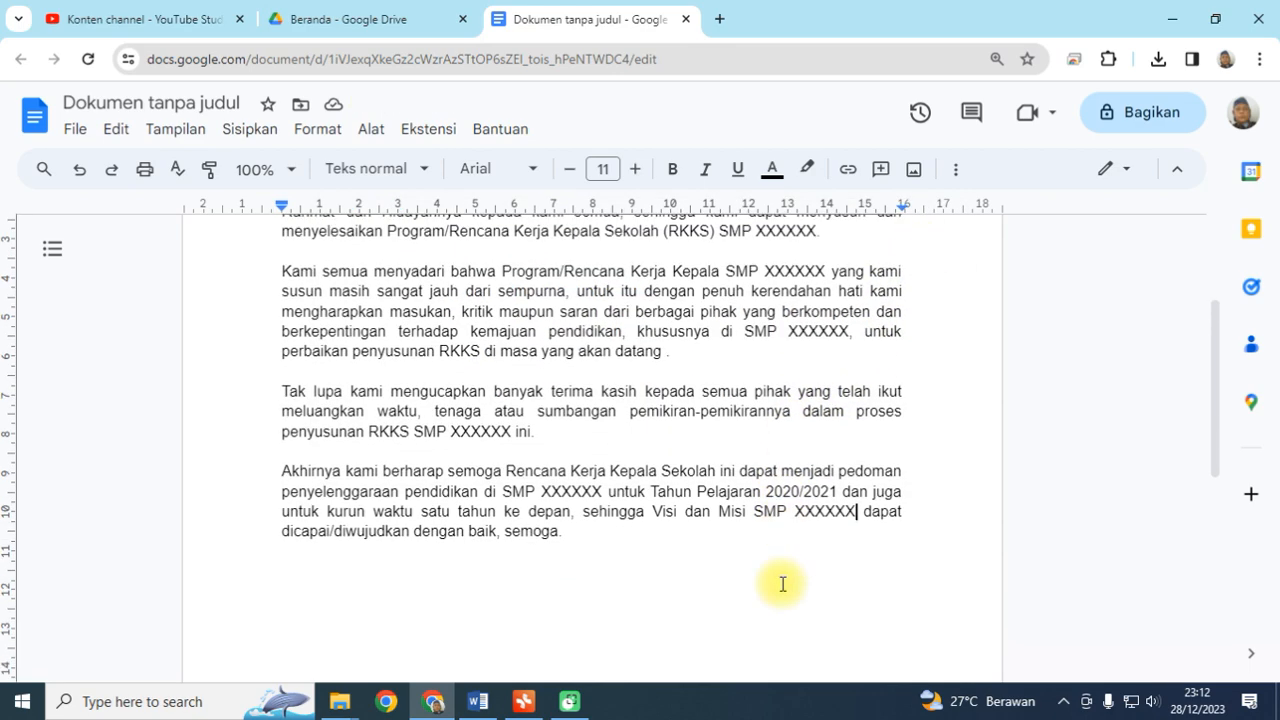
pyautogui.scroll(1, 783, 584)
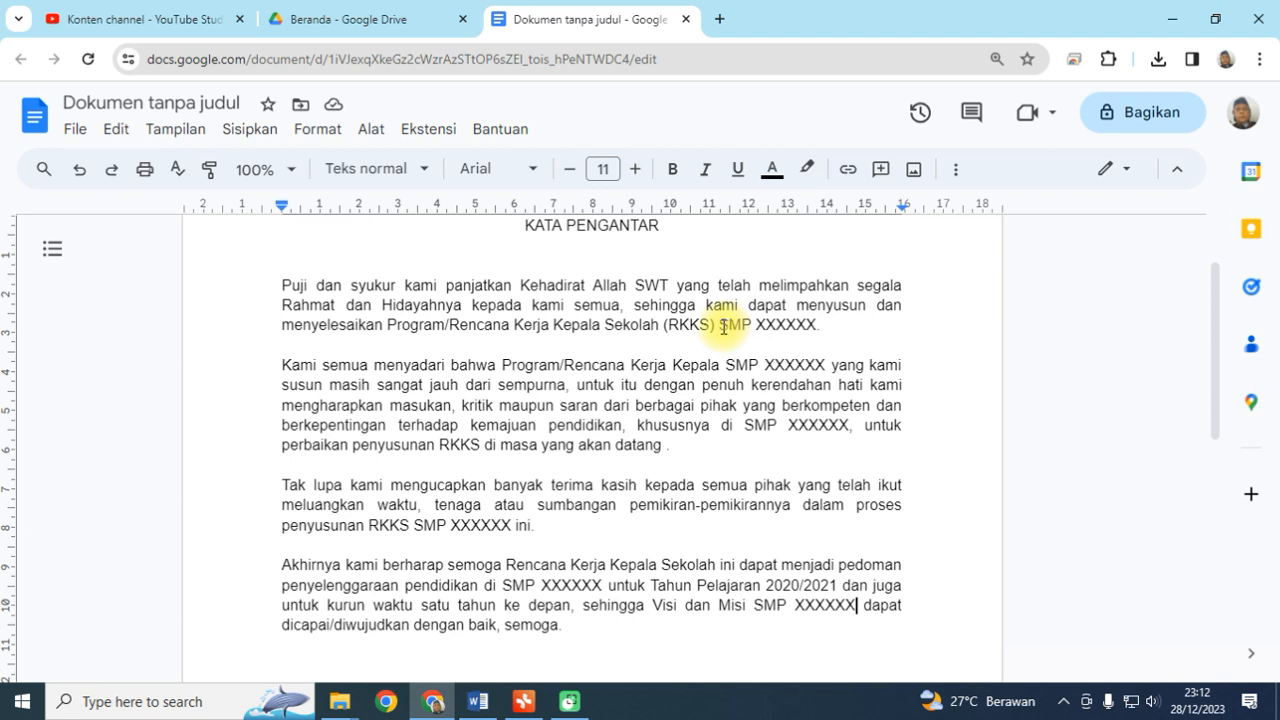
pyautogui.hotkey('ctrl', 'z')
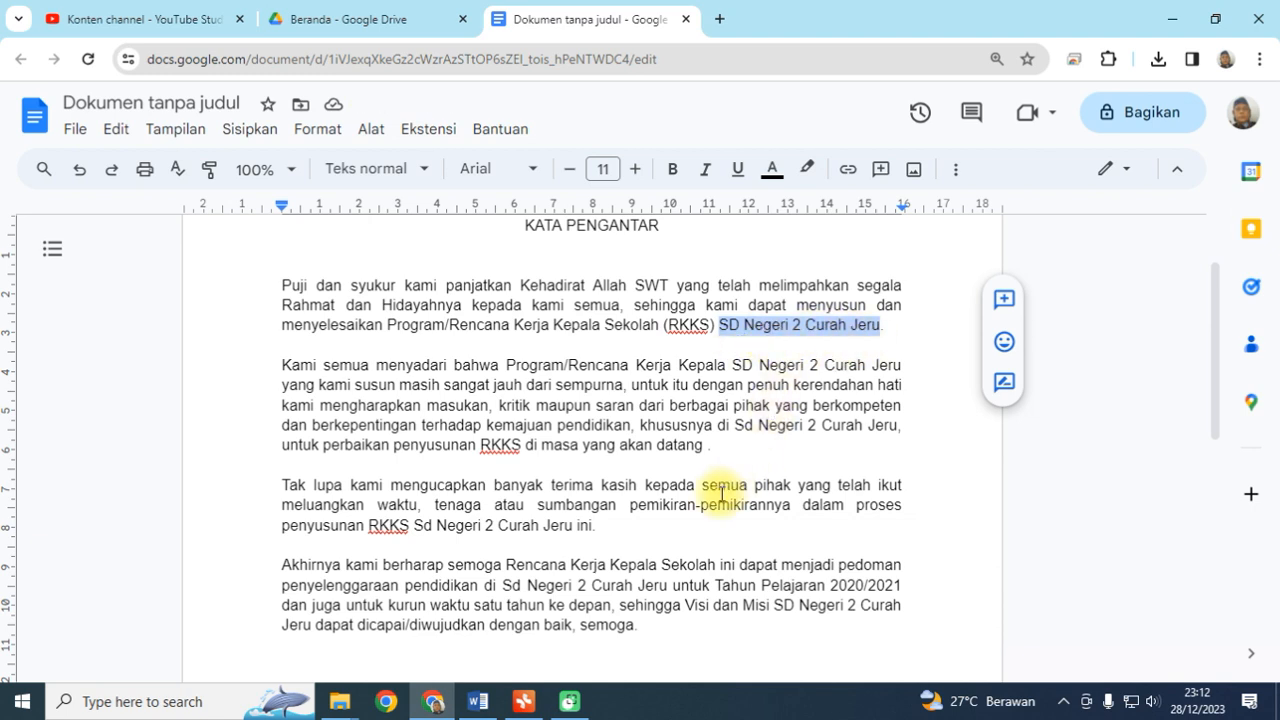
pyautogui.click(111, 169)
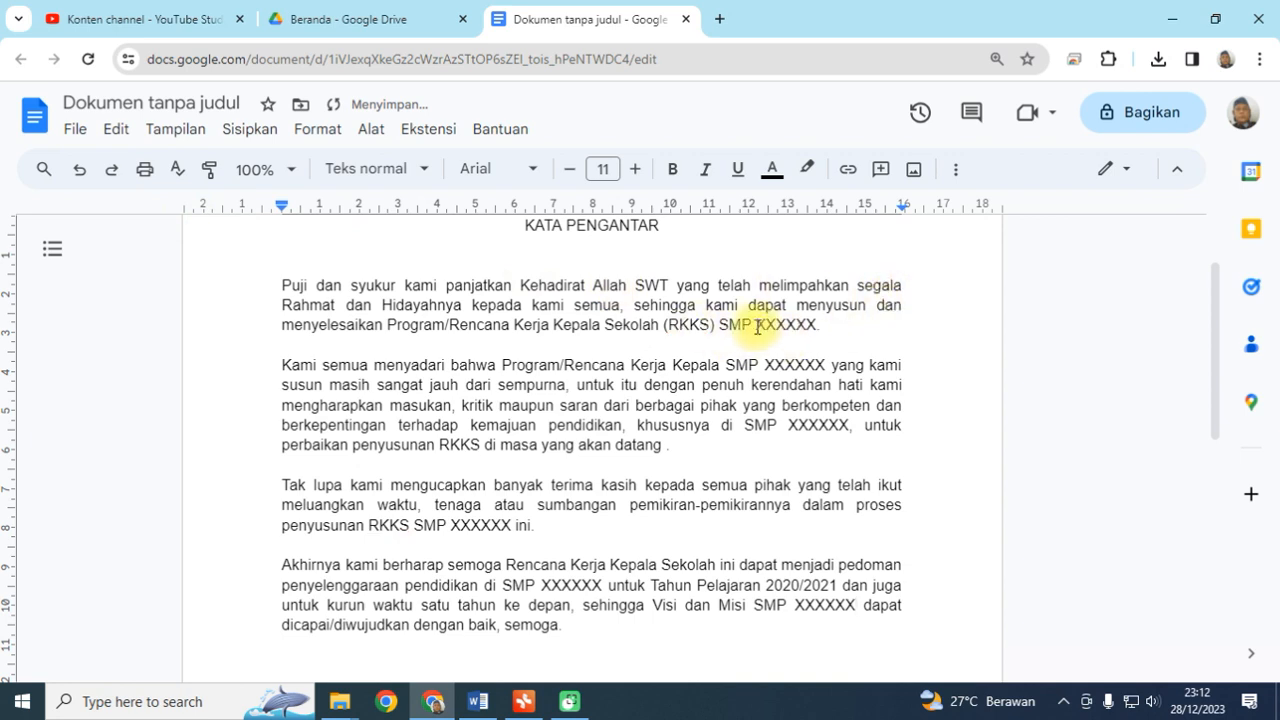